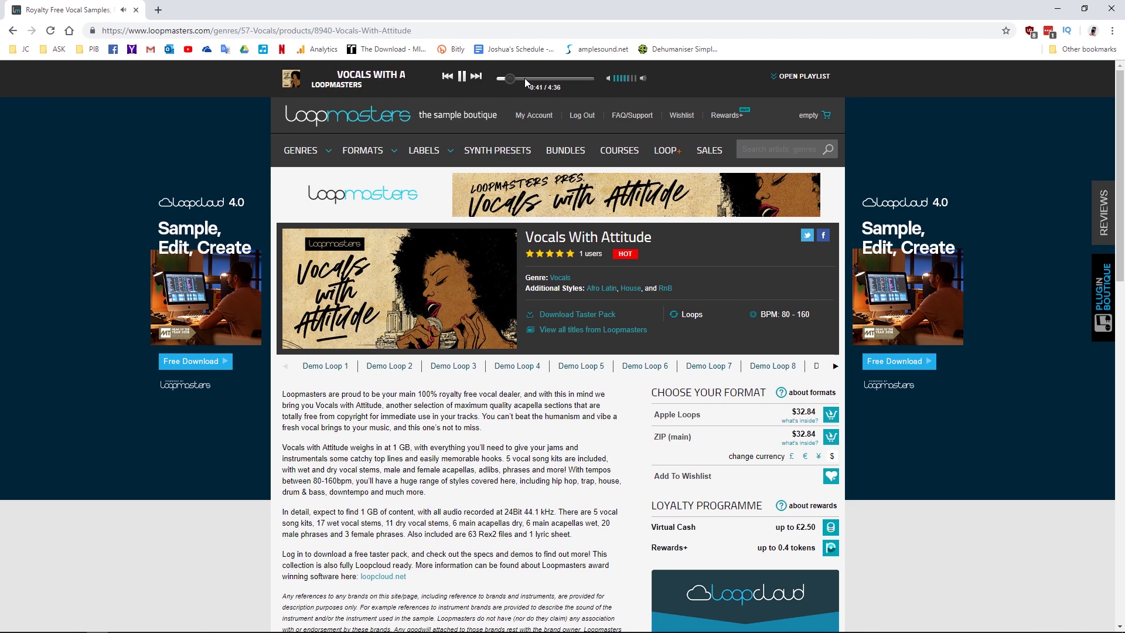
# Skip the Vocals With Attitude demo ahead to 4:11, pause it, and select the pack title
pyautogui.click(525, 79)
pyautogui.click(582, 79)
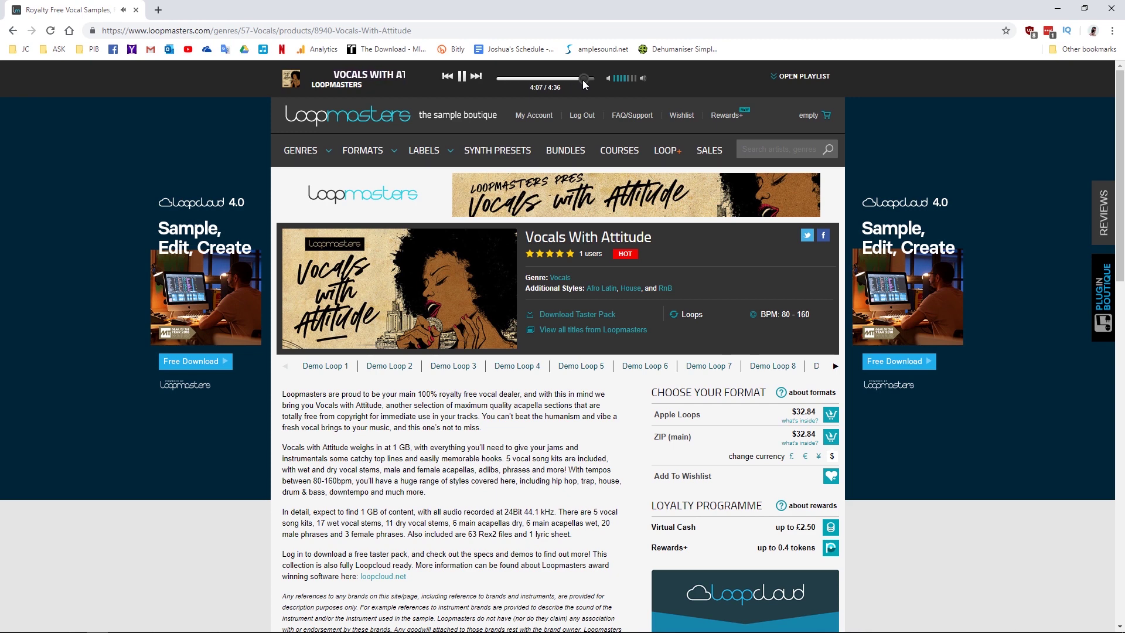
pyautogui.click(463, 77)
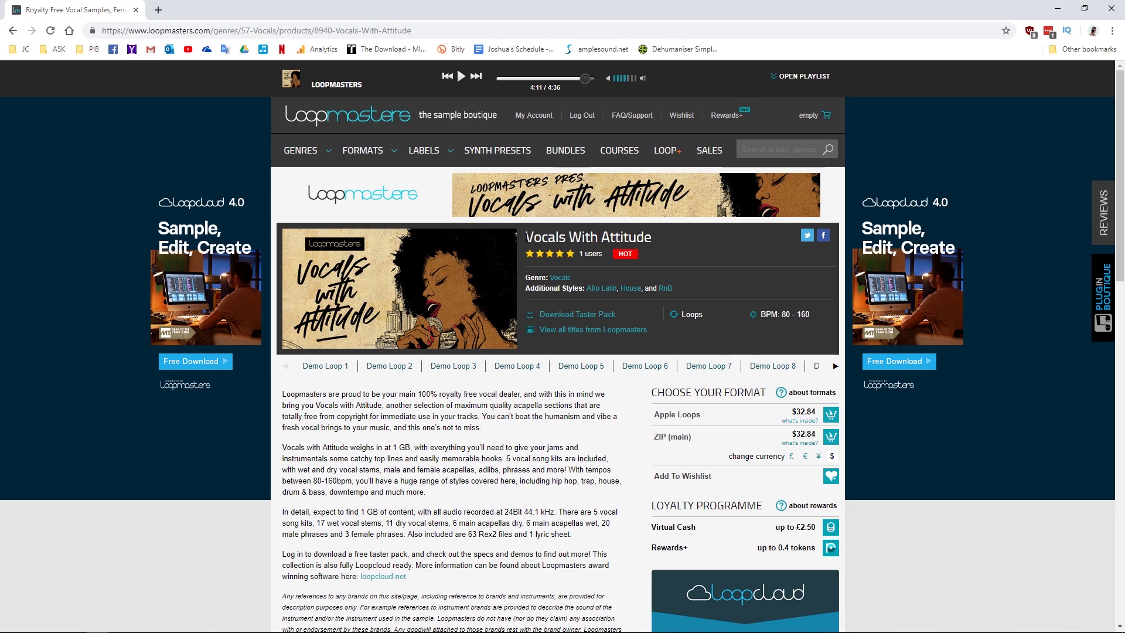
pyautogui.moveTo(525, 238); pyautogui.dragTo(656, 240)
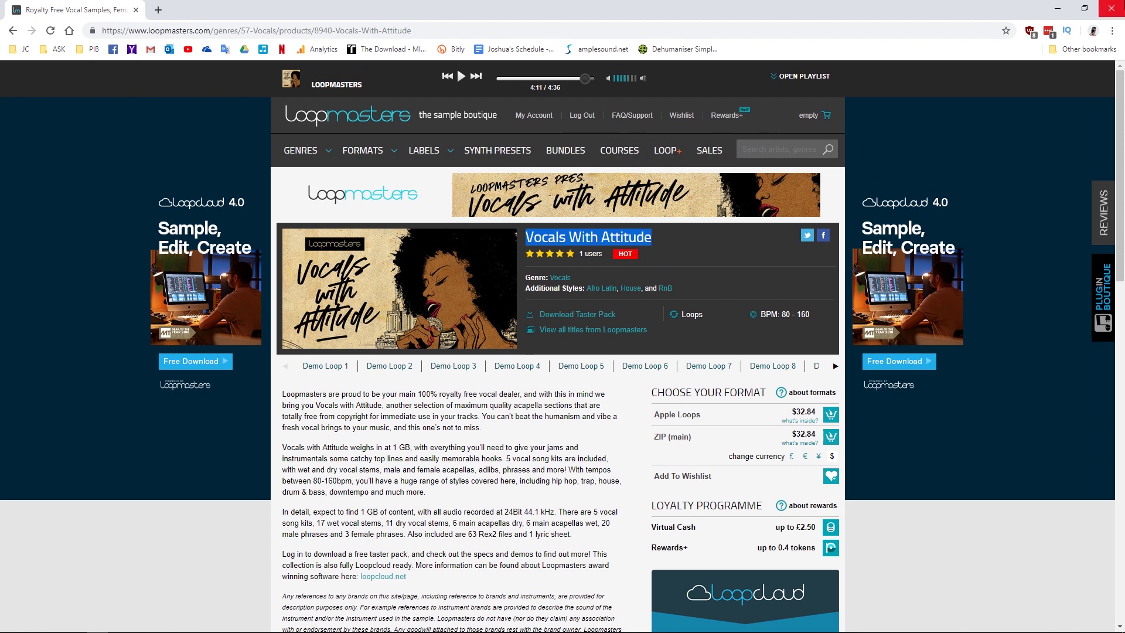
# Close Chrome and unfold the VOCALS group and its tracks 7–10 in Ableton
pyautogui.click(1119, 7)
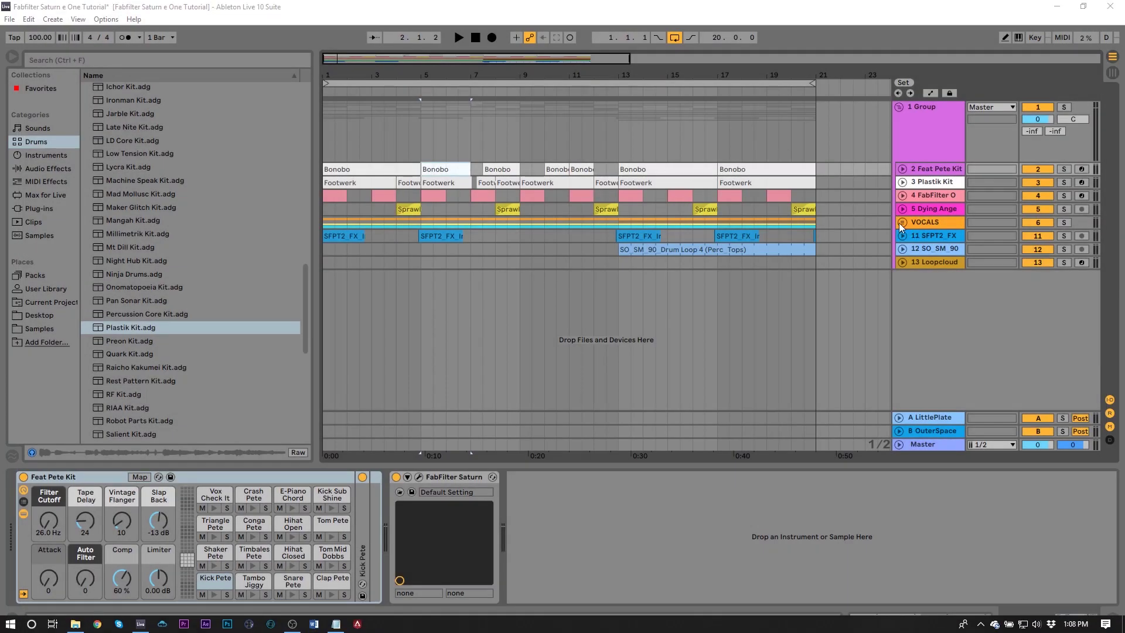
pyautogui.click(917, 237)
pyautogui.click(916, 237)
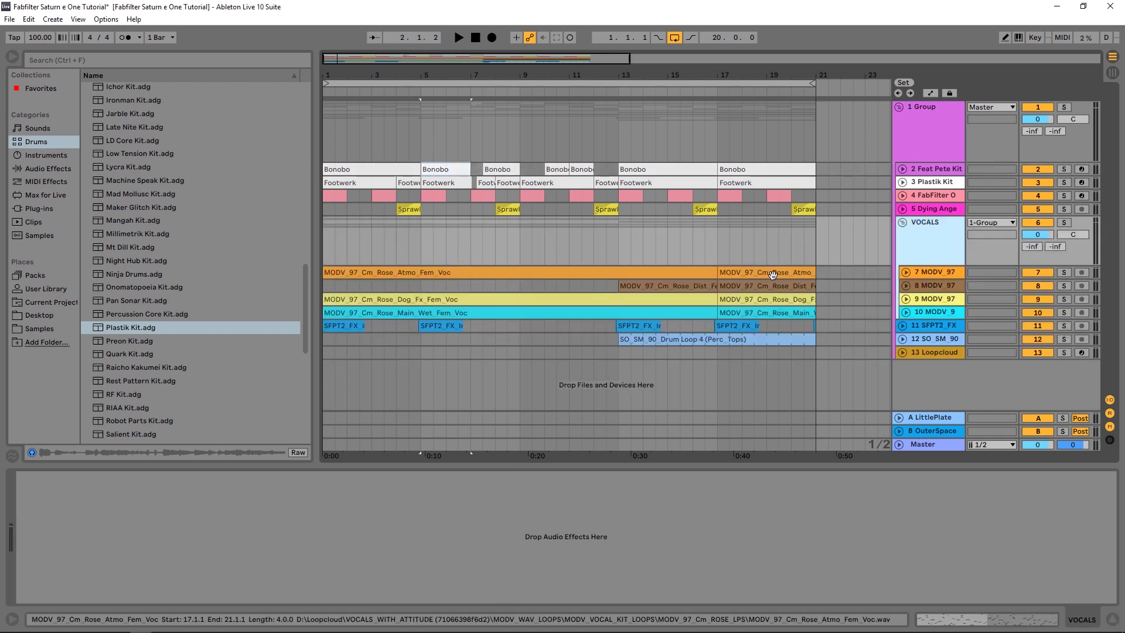
pyautogui.click(905, 272)
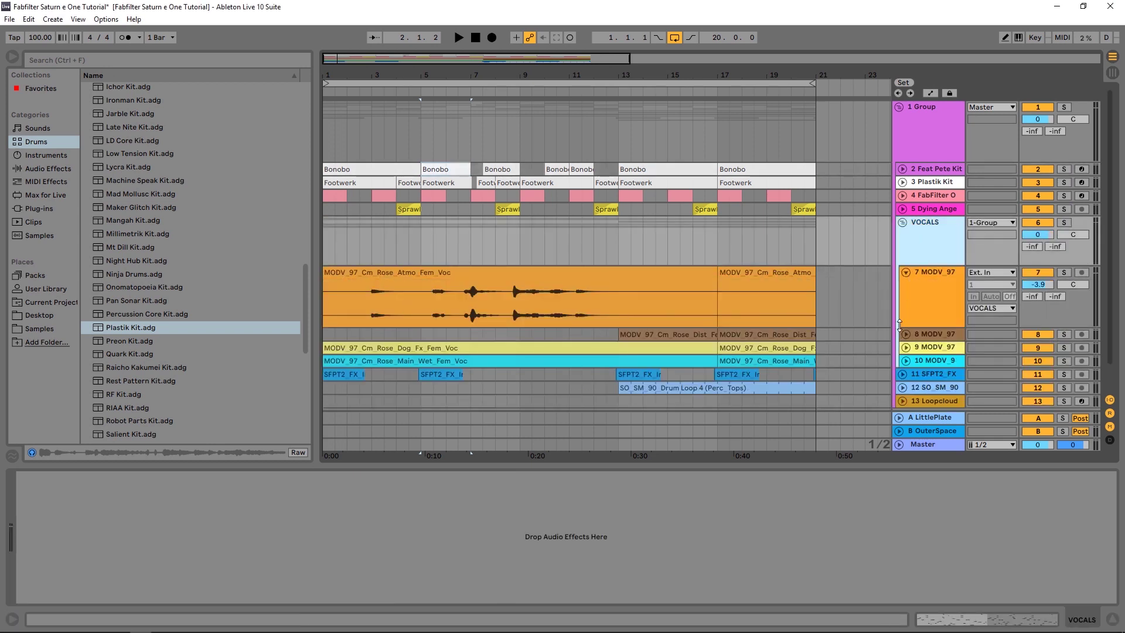
pyautogui.click(906, 360)
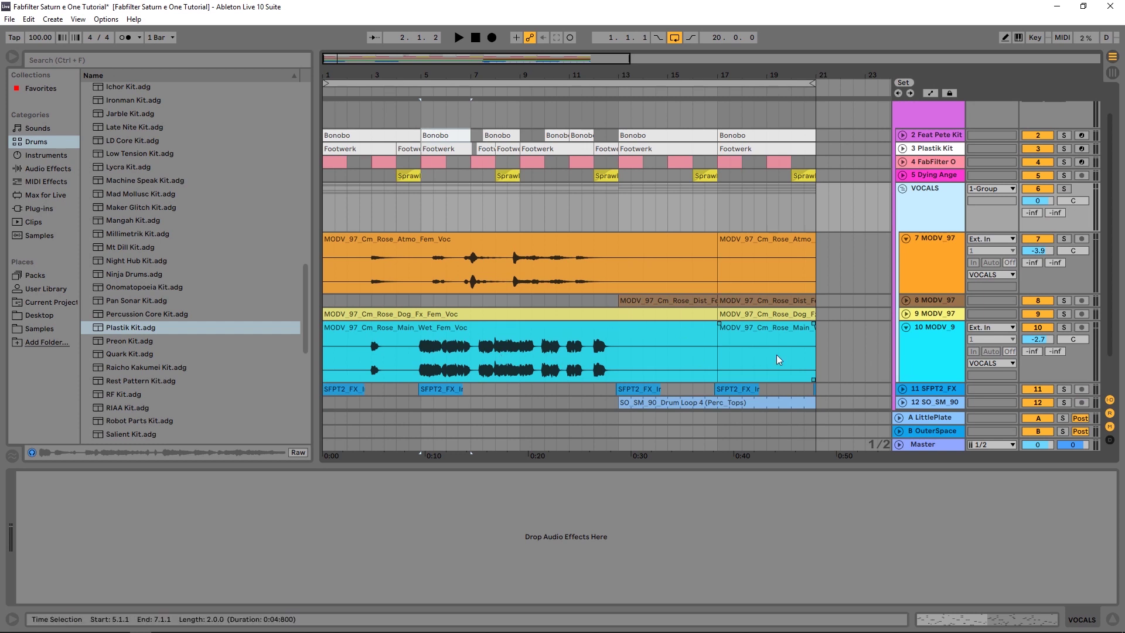
pyautogui.click(906, 314)
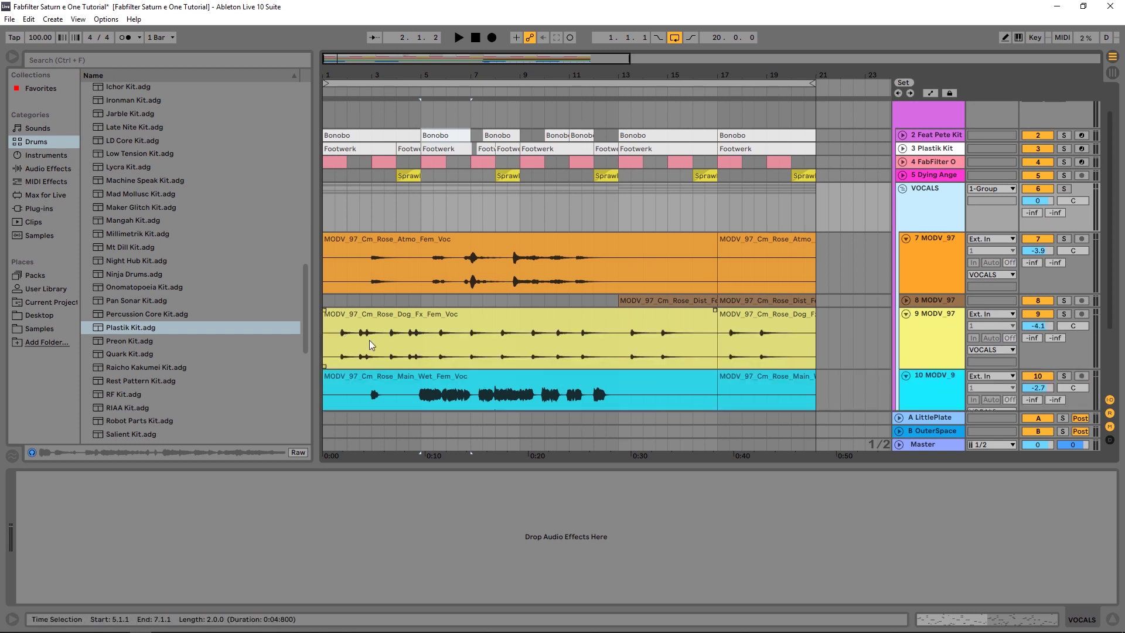
pyautogui.click(906, 300)
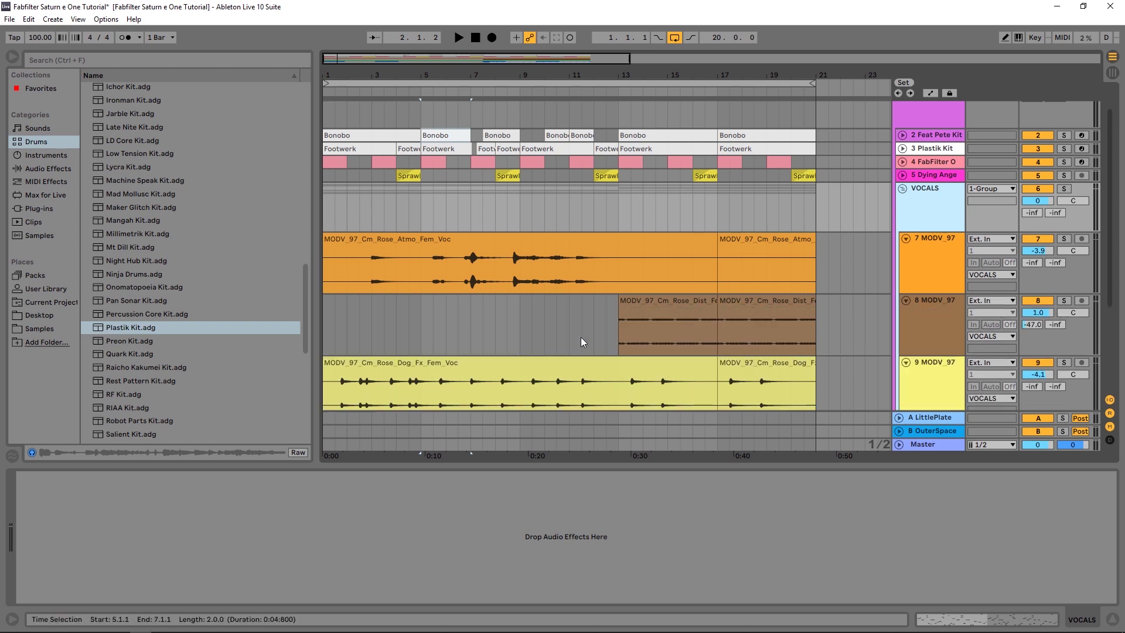
# Audition the distorted vocal on track 8 solo from bar 13, then unsolo it
pyautogui.click(616, 330)
pyautogui.click(1064, 301)
pyautogui.press('space')
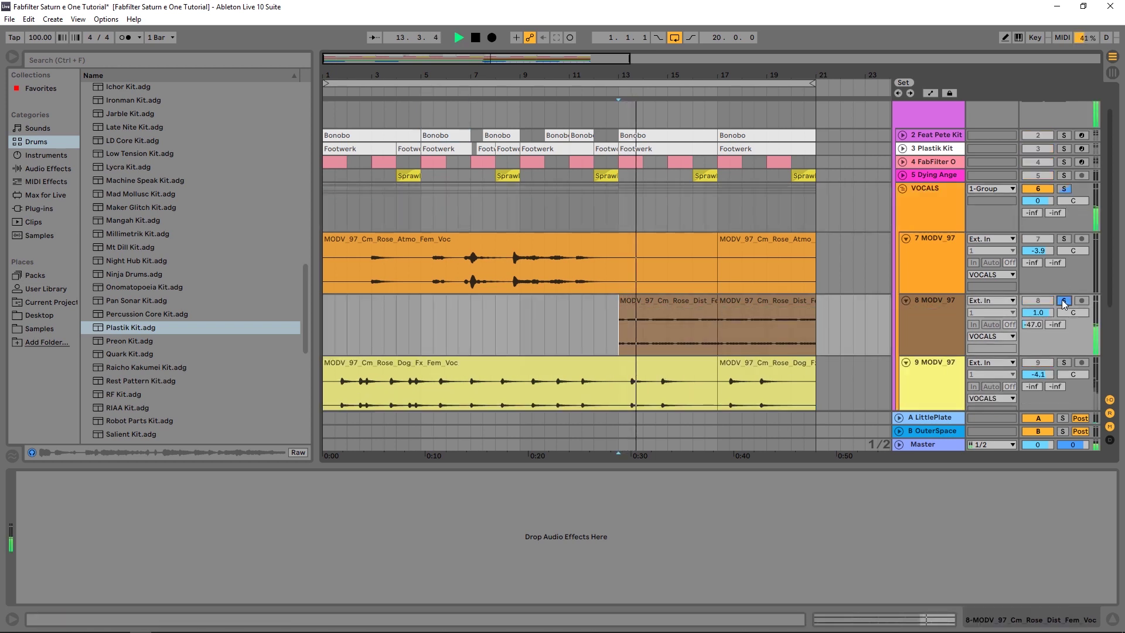
pyautogui.press('space')
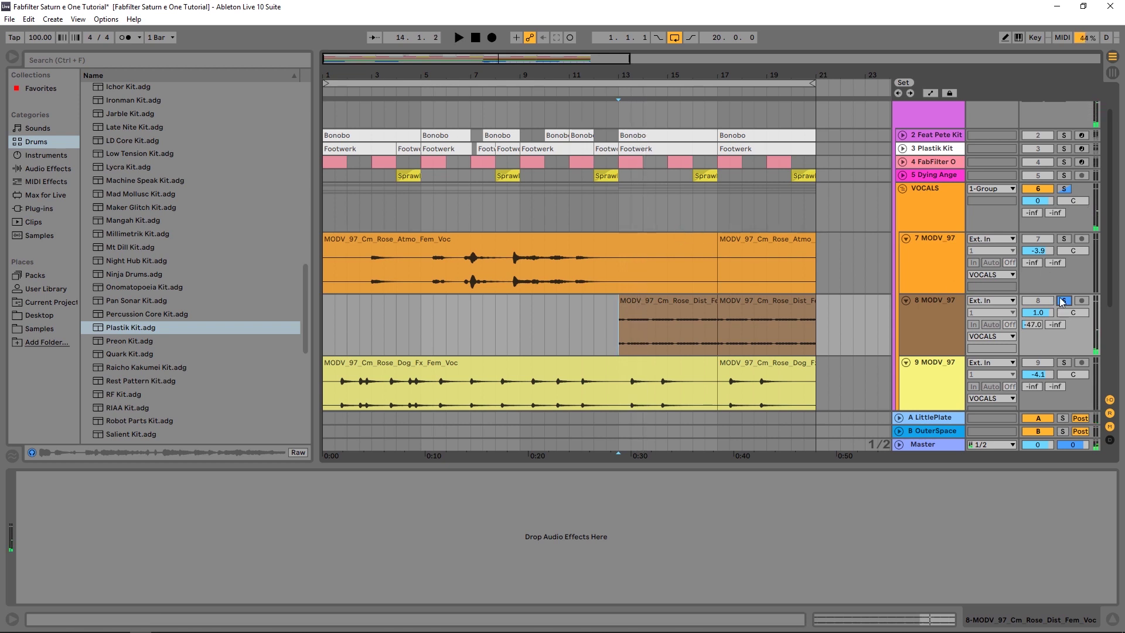
pyautogui.click(1064, 301)
# Fold the vocal tracks 7–10 back to single rows
pyautogui.click(905, 300)
pyautogui.click(907, 239)
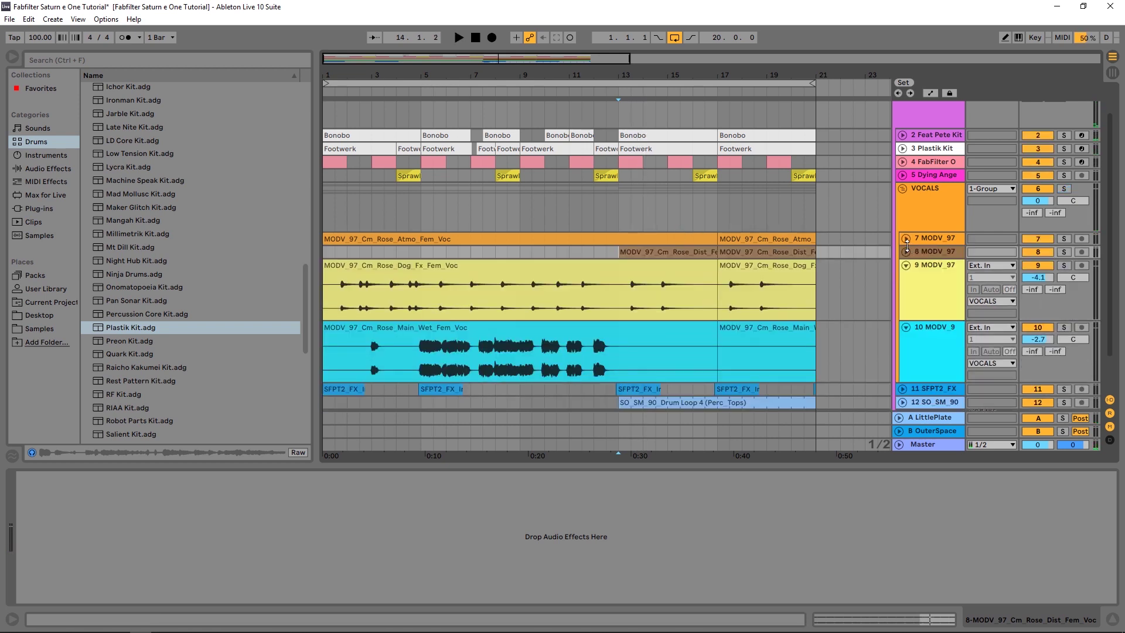
pyautogui.click(905, 265)
pyautogui.click(908, 279)
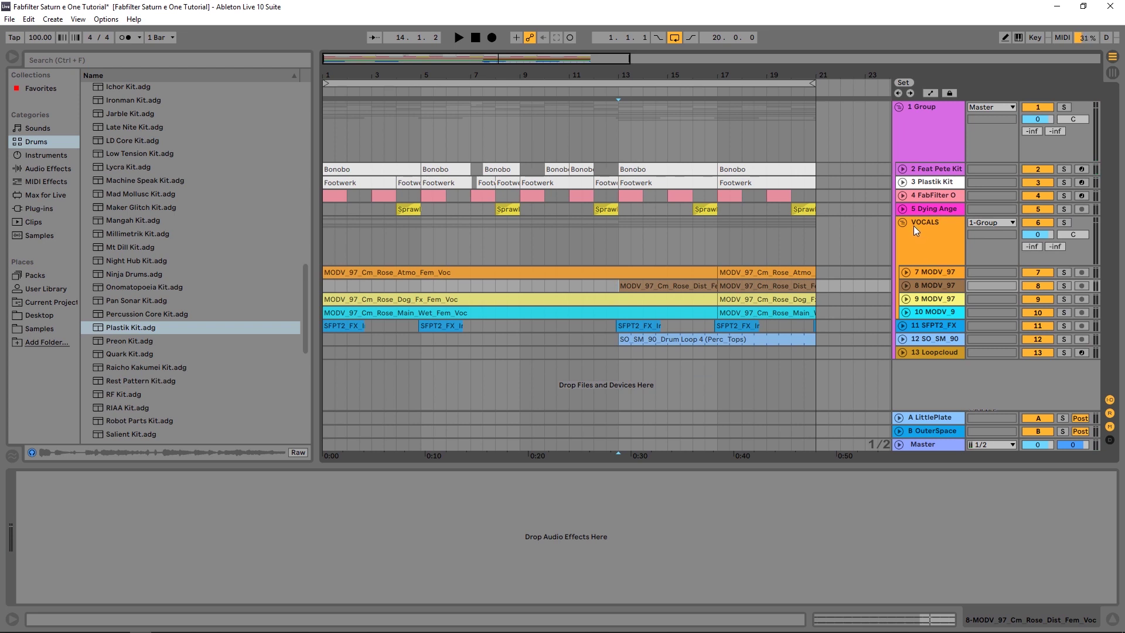
# Collapse the VOCALS group and browse Packs to reveal the Konkrete Breaks Clips folder
pyautogui.click(903, 223)
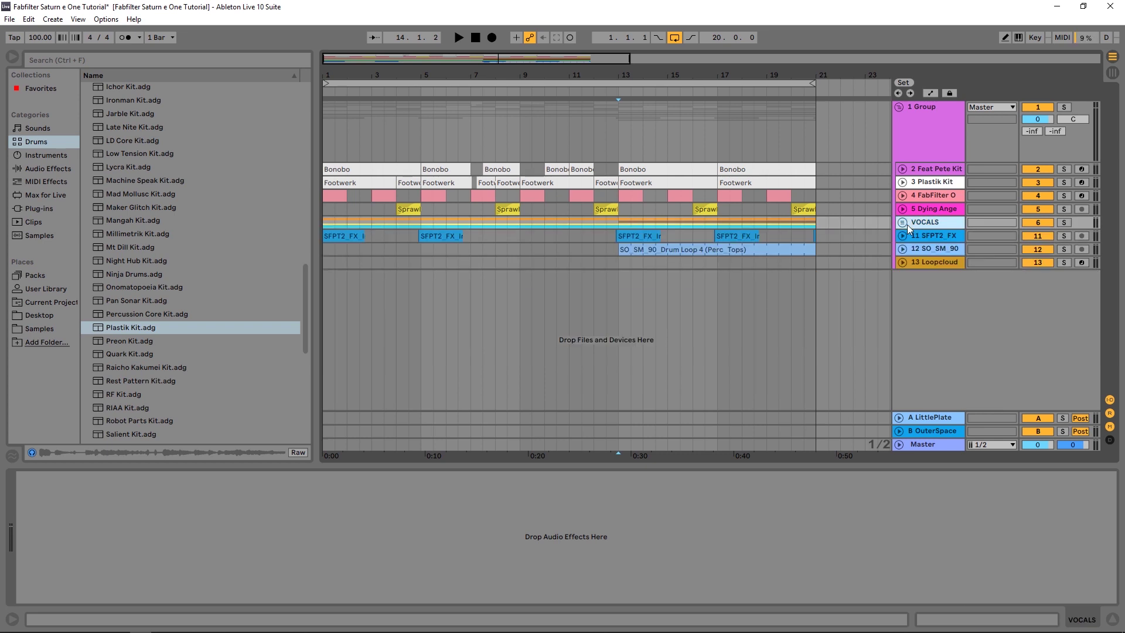
pyautogui.click(35, 278)
pyautogui.moveTo(305, 297); pyautogui.dragTo(318, 171)
pyautogui.click(88, 142)
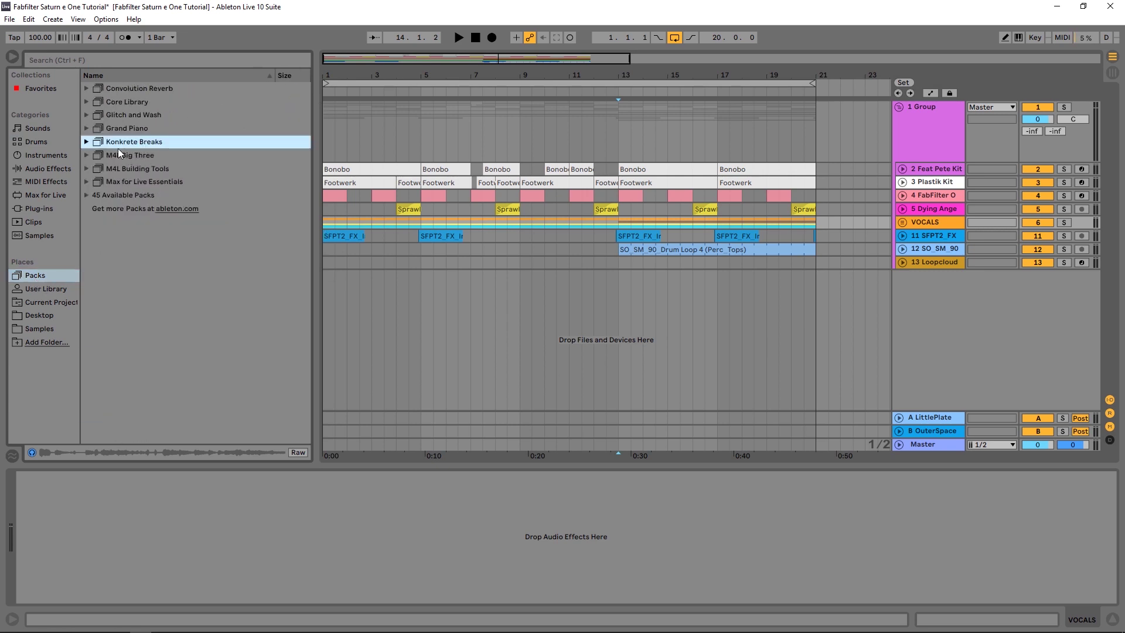
pyautogui.click(86, 195)
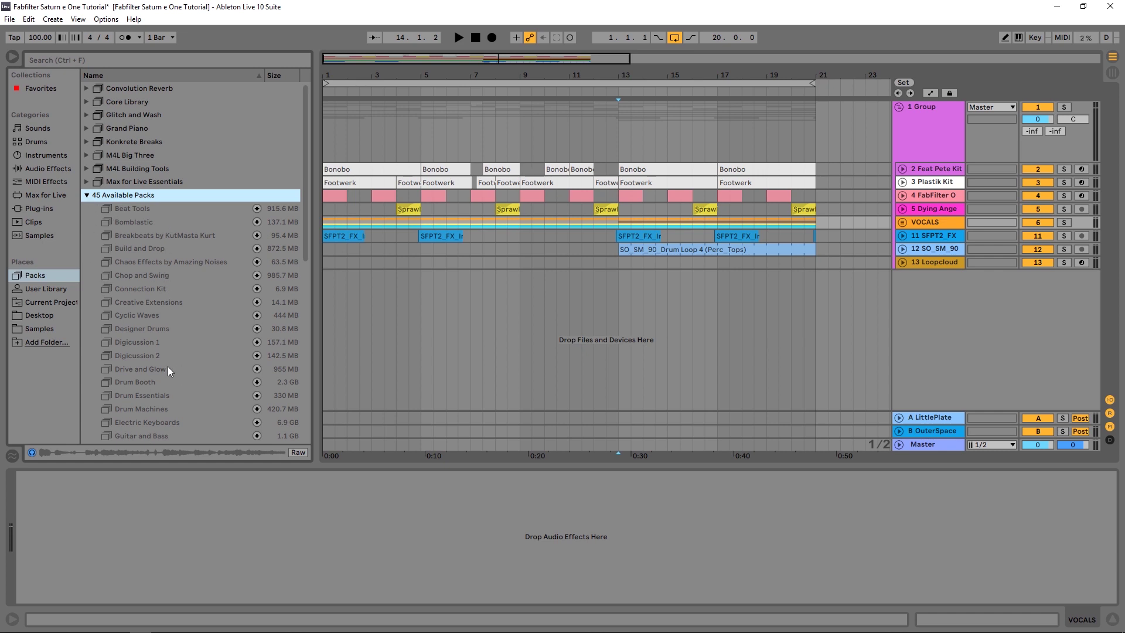
pyautogui.click(86, 194)
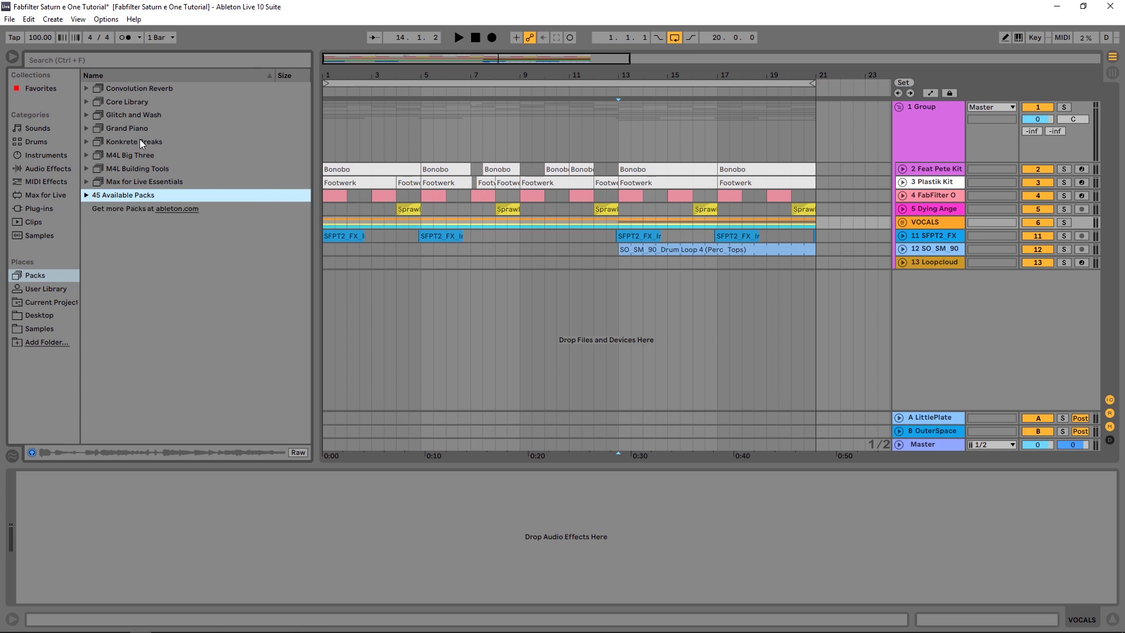
pyautogui.click(86, 142)
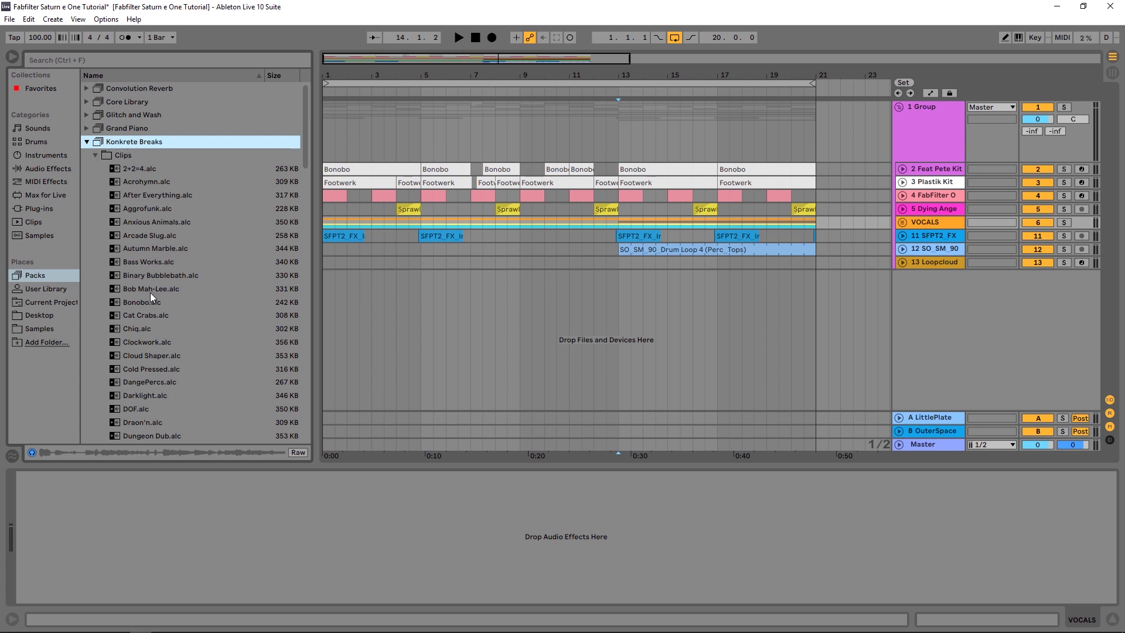
# Drop Bonobo.alc onto a new track 14 at bar 1, solo it and play
pyautogui.click(93, 155)
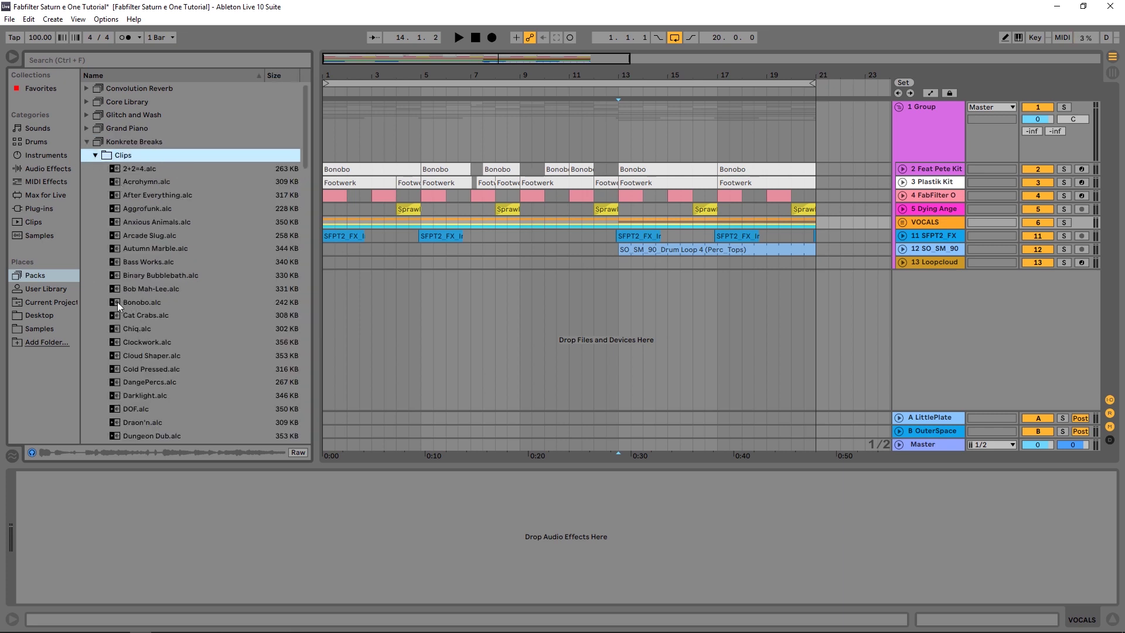
pyautogui.moveTo(117, 301); pyautogui.dragTo(354, 316)
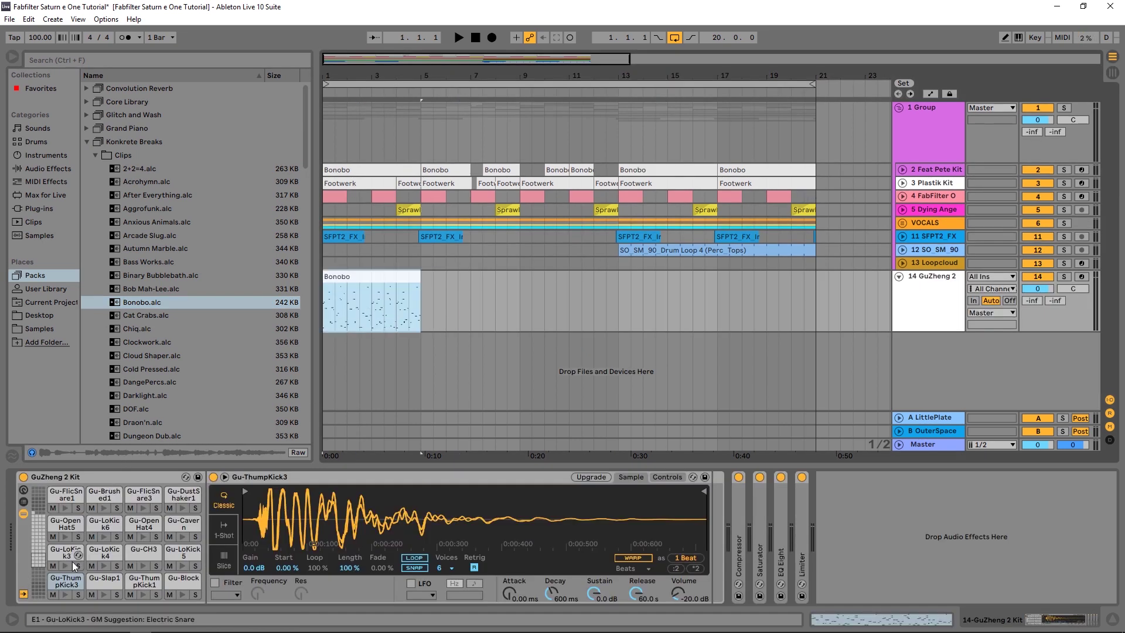
pyautogui.click(1063, 276)
pyautogui.press('space')
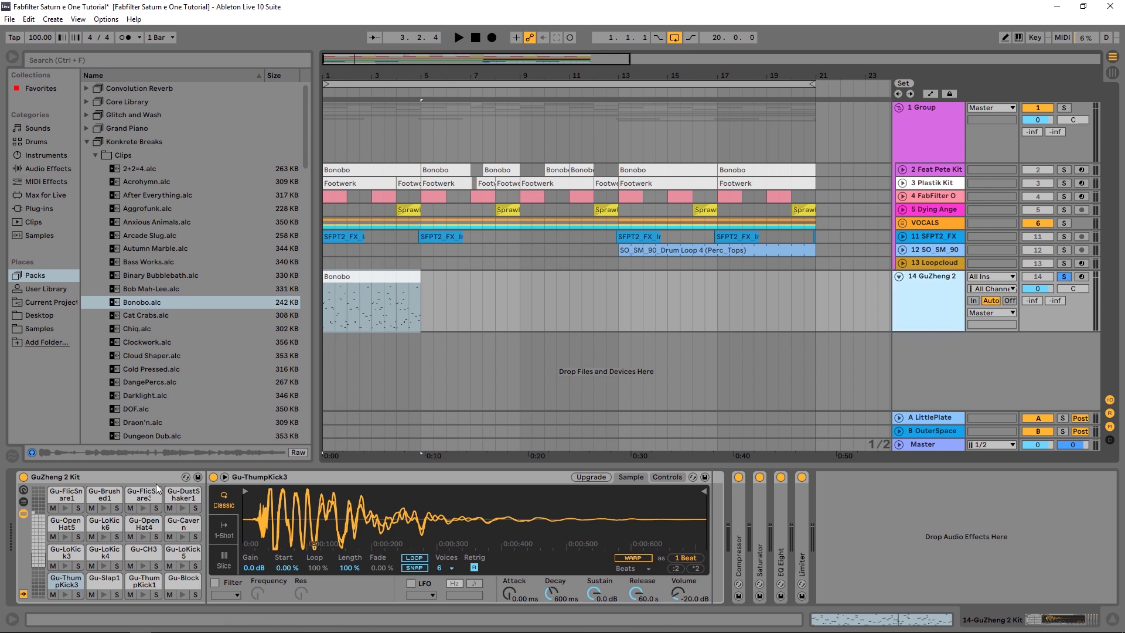
# Replace track 14's GuZheng 2 Kit with Feat Pete Kit and audition the Bonobo beat
pyautogui.click(384, 481)
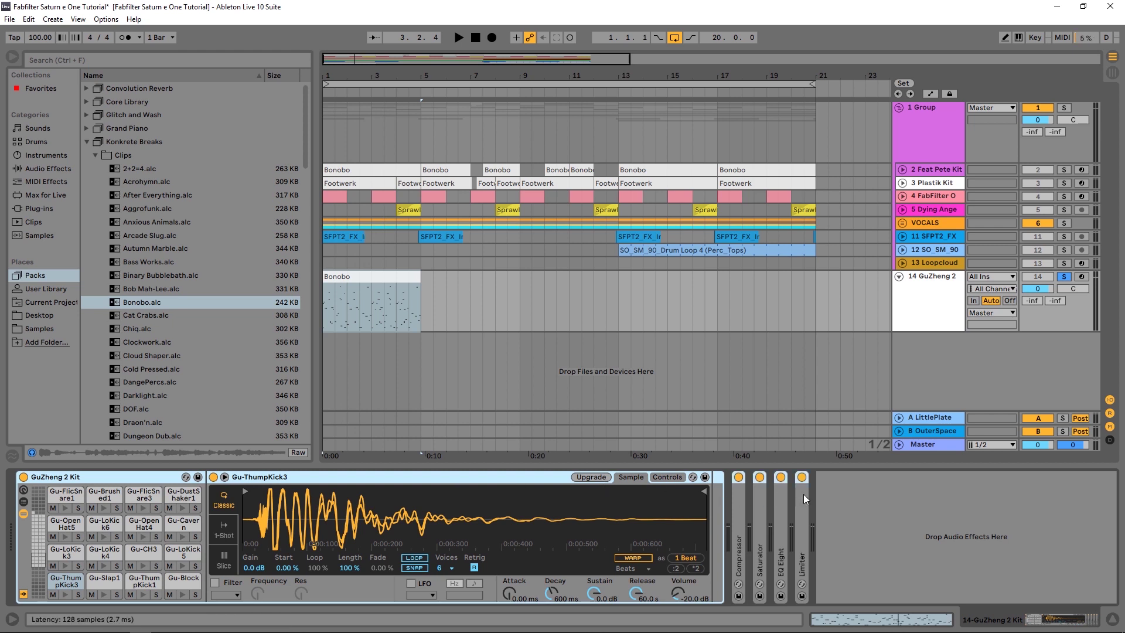
pyautogui.press('Delete')
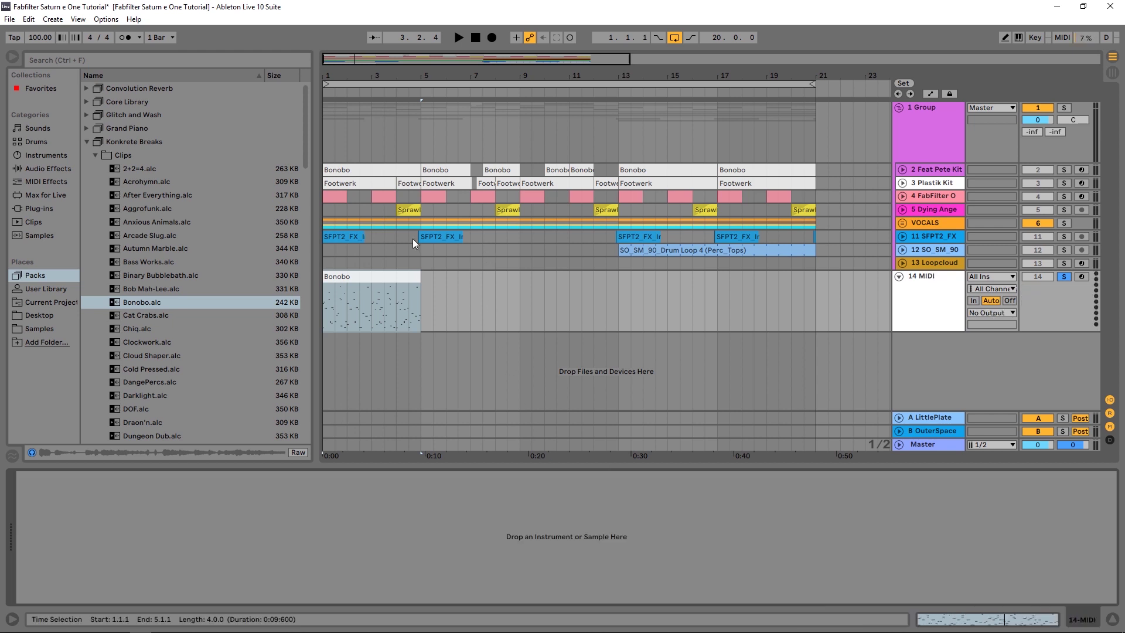
pyautogui.click(33, 210)
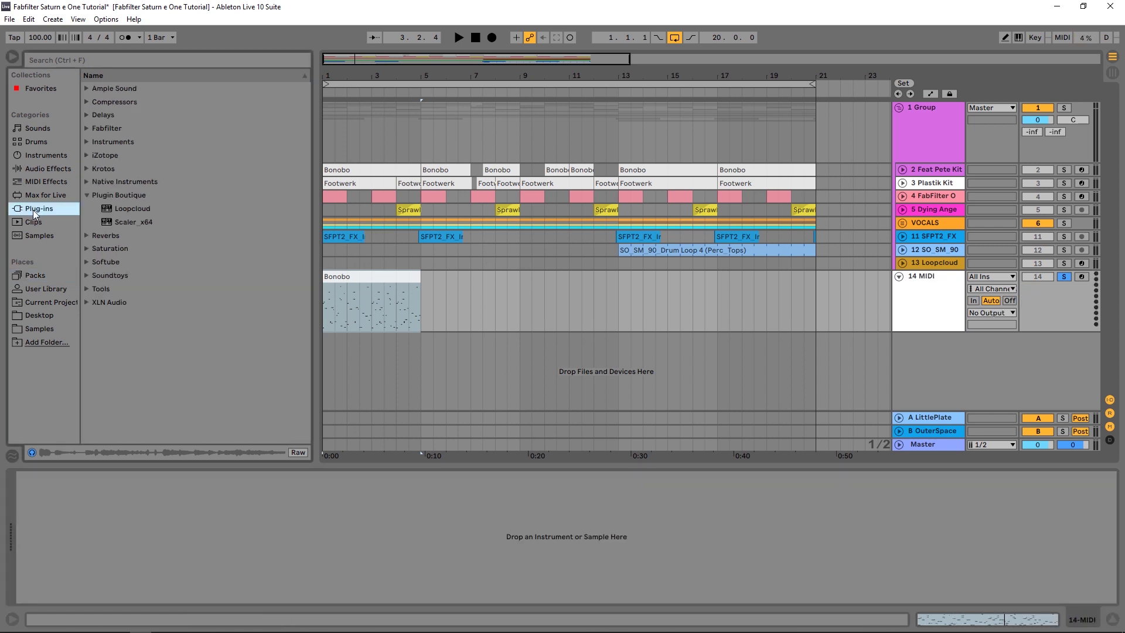
pyautogui.click(33, 142)
pyautogui.click(124, 62)
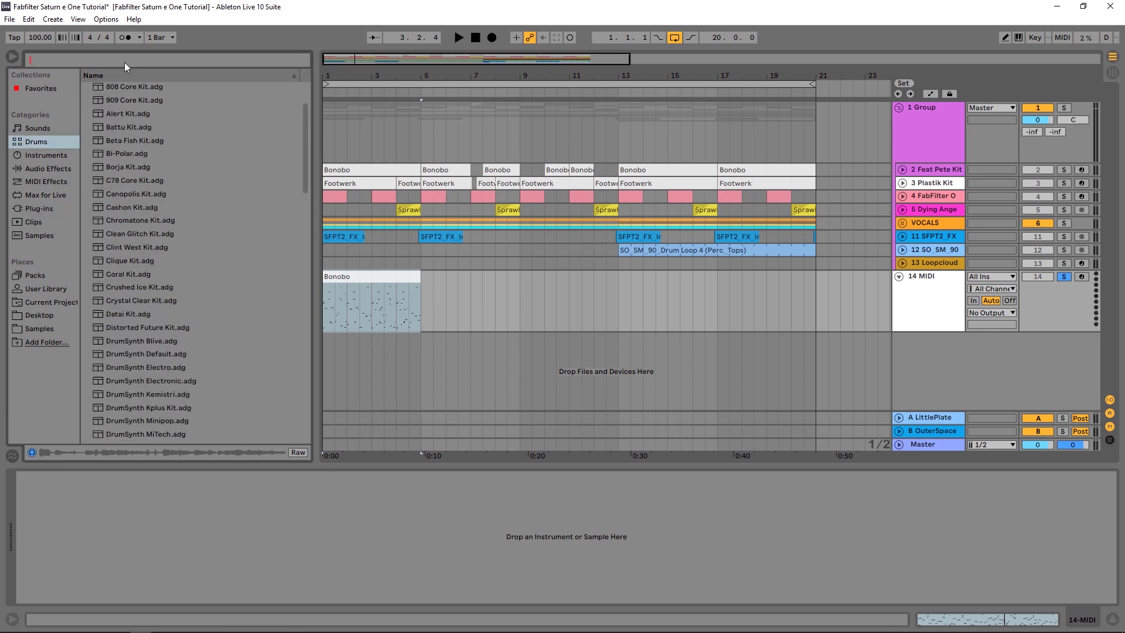
pyautogui.write('feat')
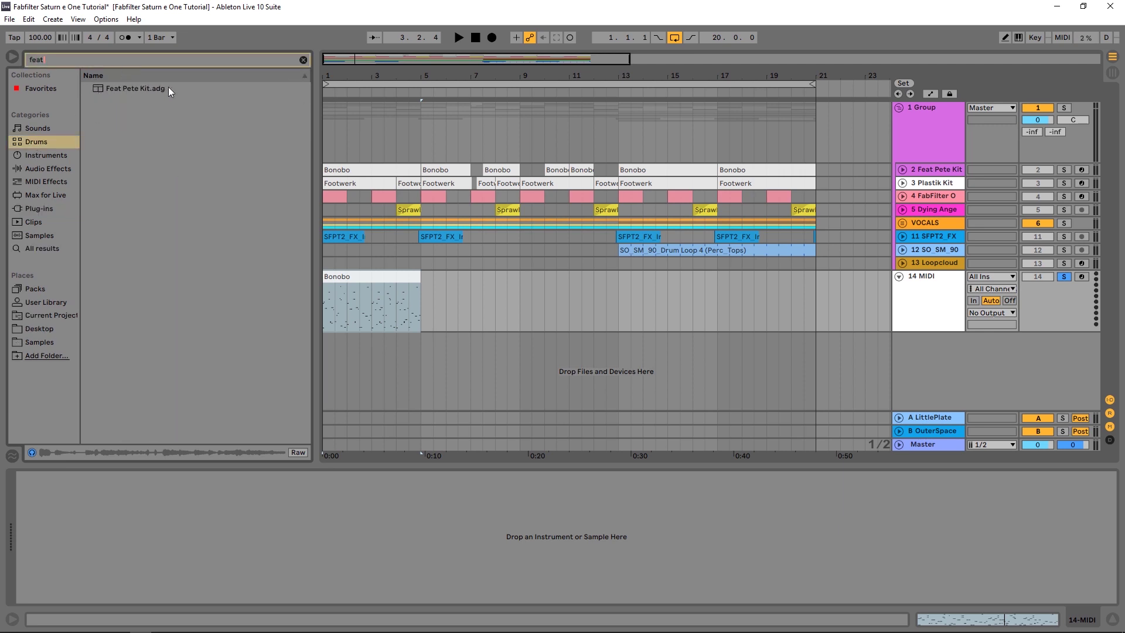
pyautogui.moveTo(176, 89); pyautogui.dragTo(387, 308)
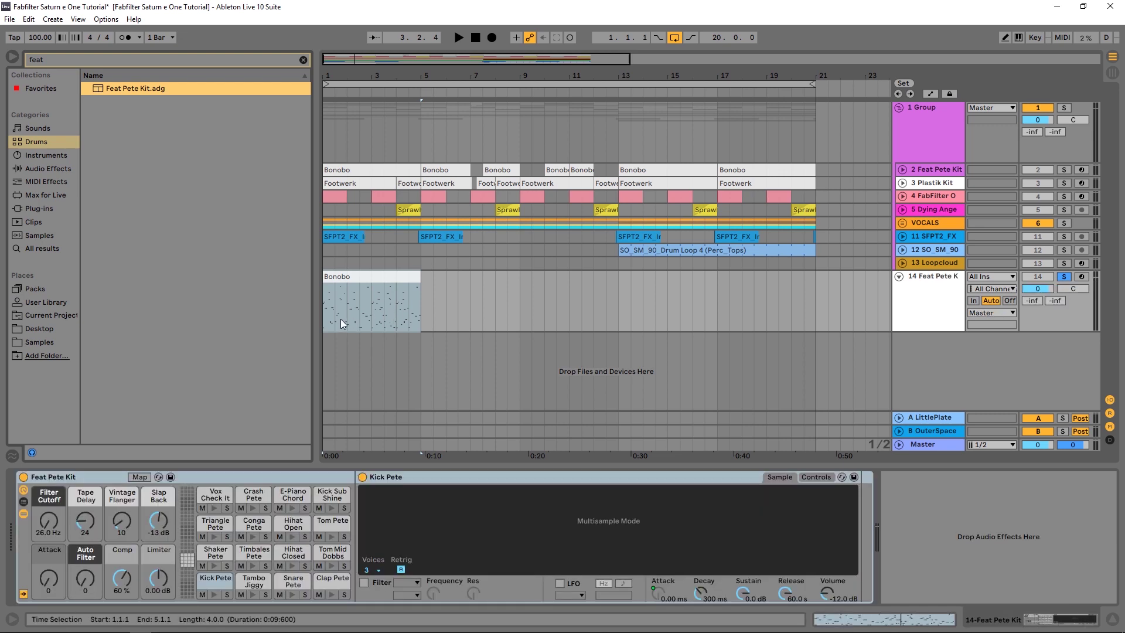
pyautogui.press('space')
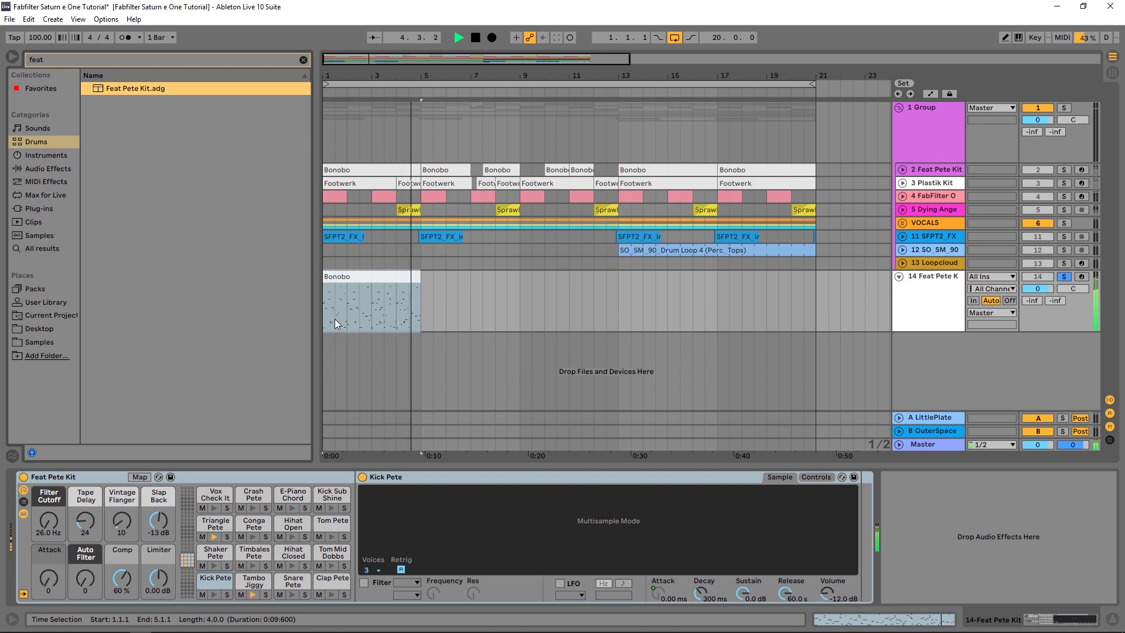
pyautogui.press('space')
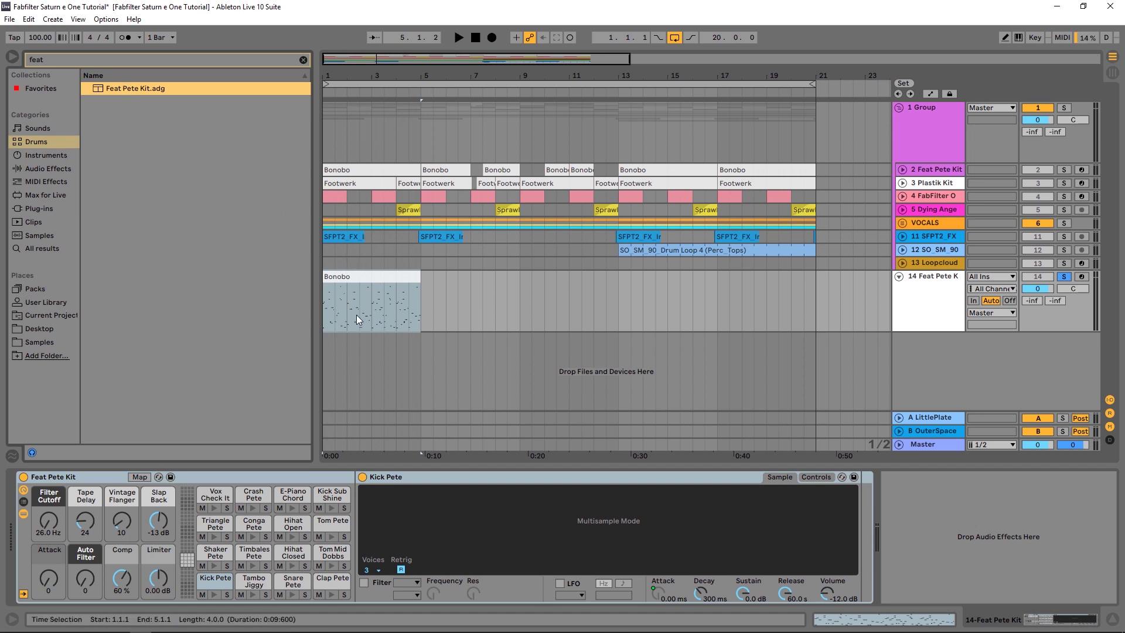
# Solo VOCALS, shift the Bonobo clip to bar 5, loop bars 5–9 and play it
pyautogui.click(1063, 223)
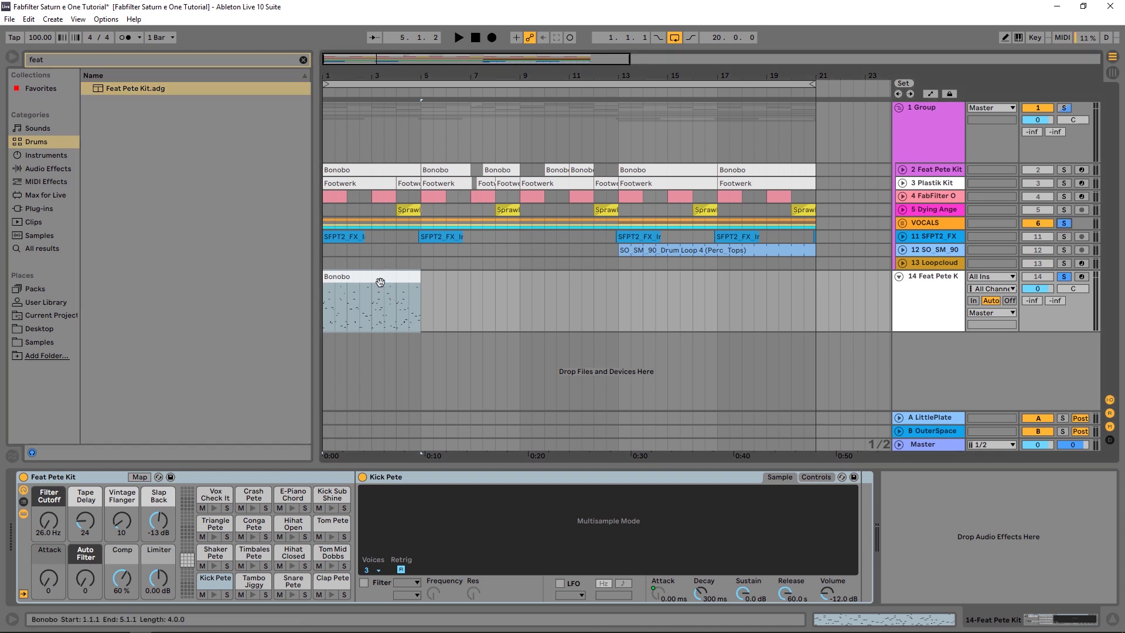
pyautogui.moveTo(379, 280); pyautogui.dragTo(477, 280)
pyautogui.moveTo(418, 318); pyautogui.dragTo(519, 323)
pyautogui.hotkey('ctrl', 'l')
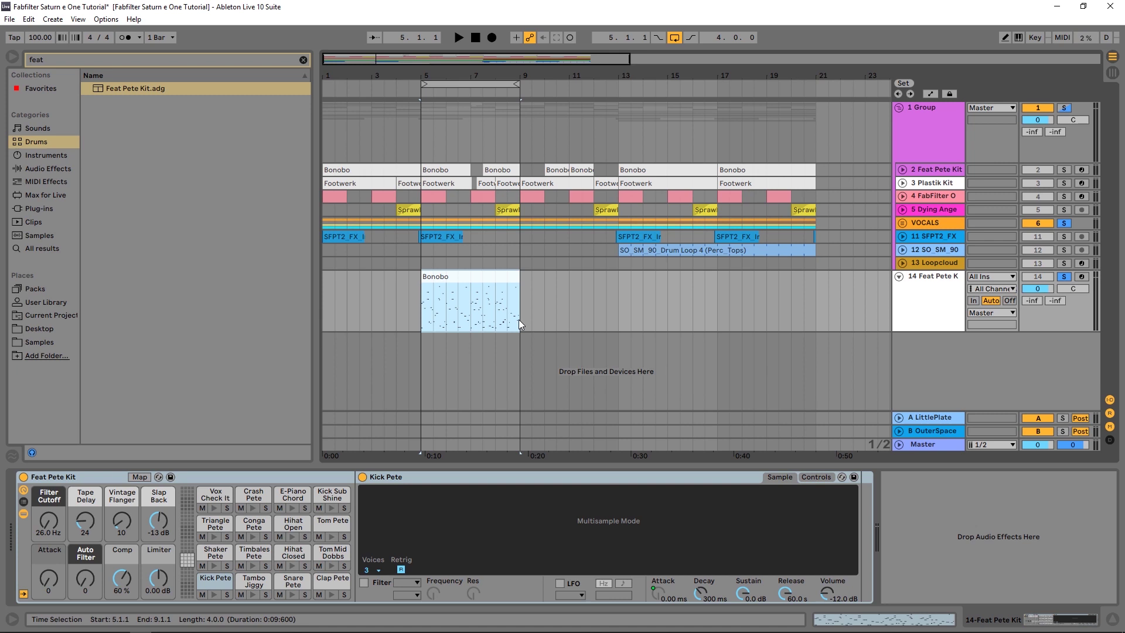
pyautogui.press('space')
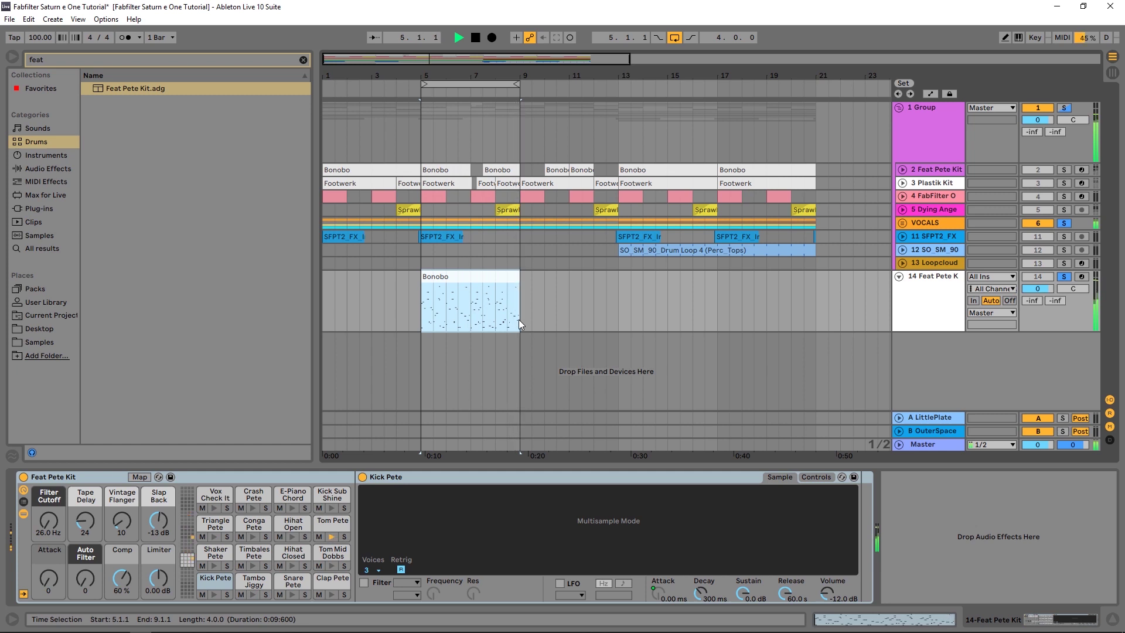
pyautogui.press('space')
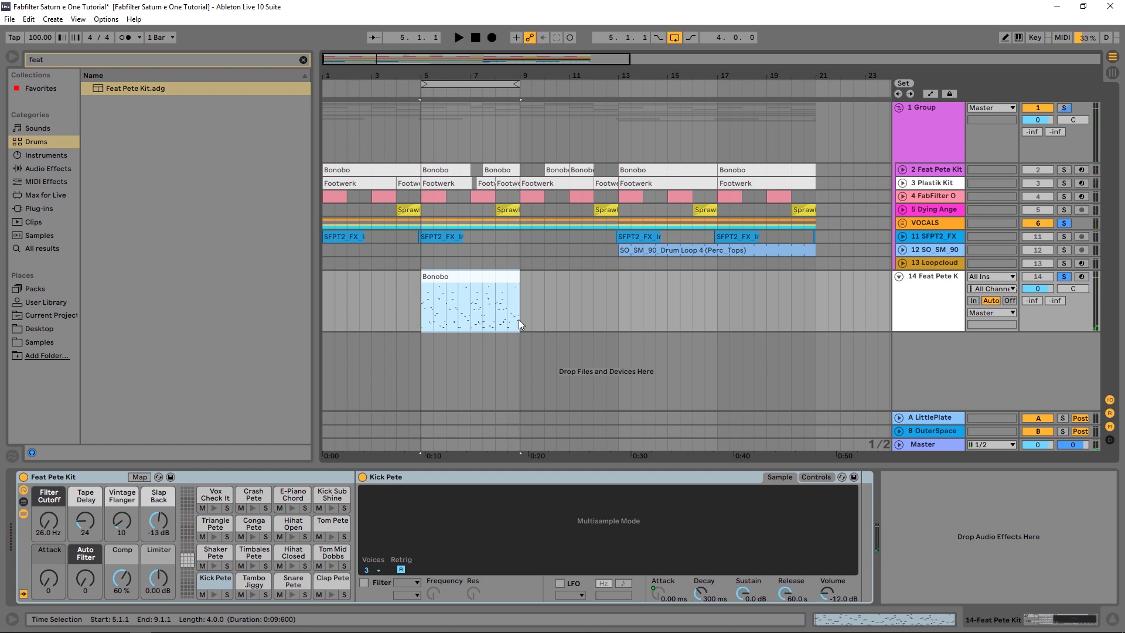
# Clear the 'feat' search and reopen the Konkrete Breaks Clips folder in Packs
pyautogui.click(33, 290)
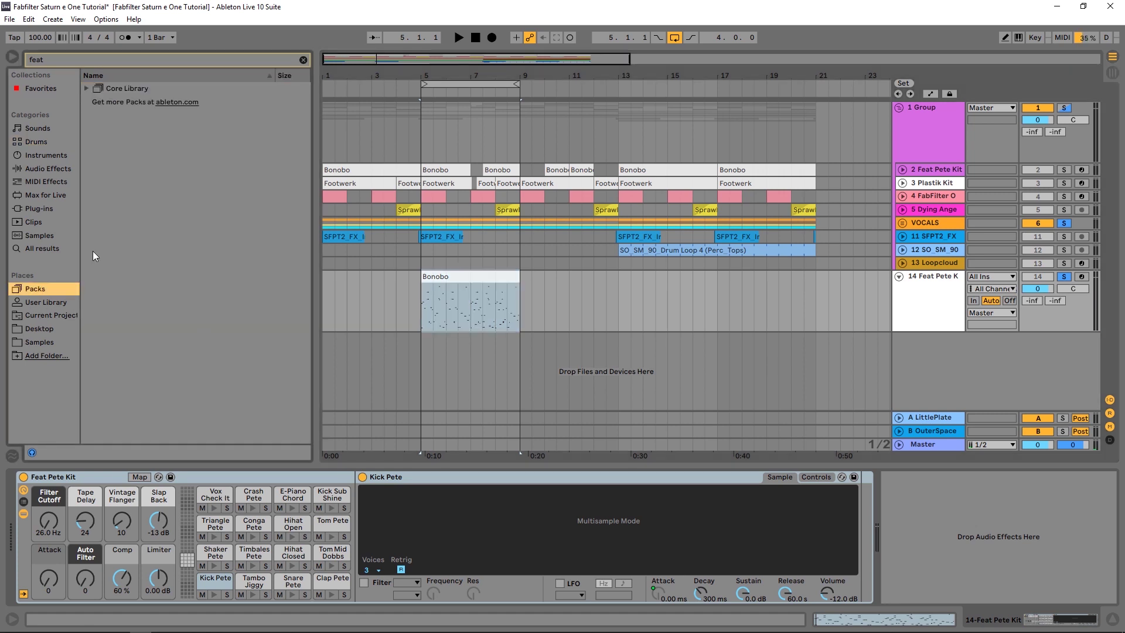
pyautogui.click(303, 60)
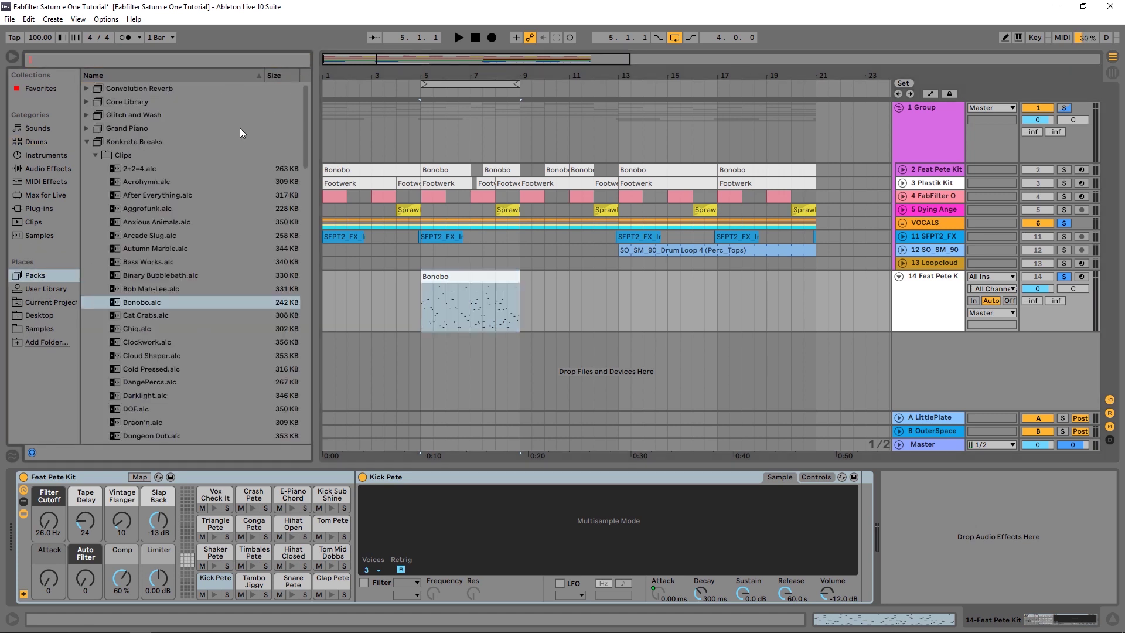
pyautogui.click(95, 155)
pyautogui.click(95, 156)
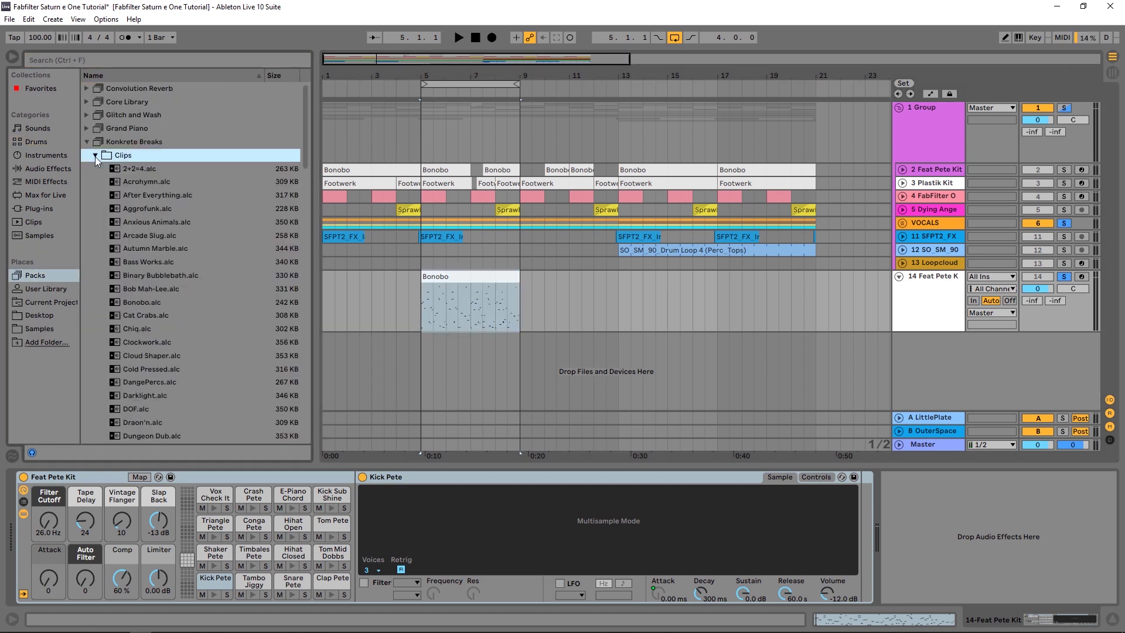
pyautogui.scroll(-2, 244, 256)
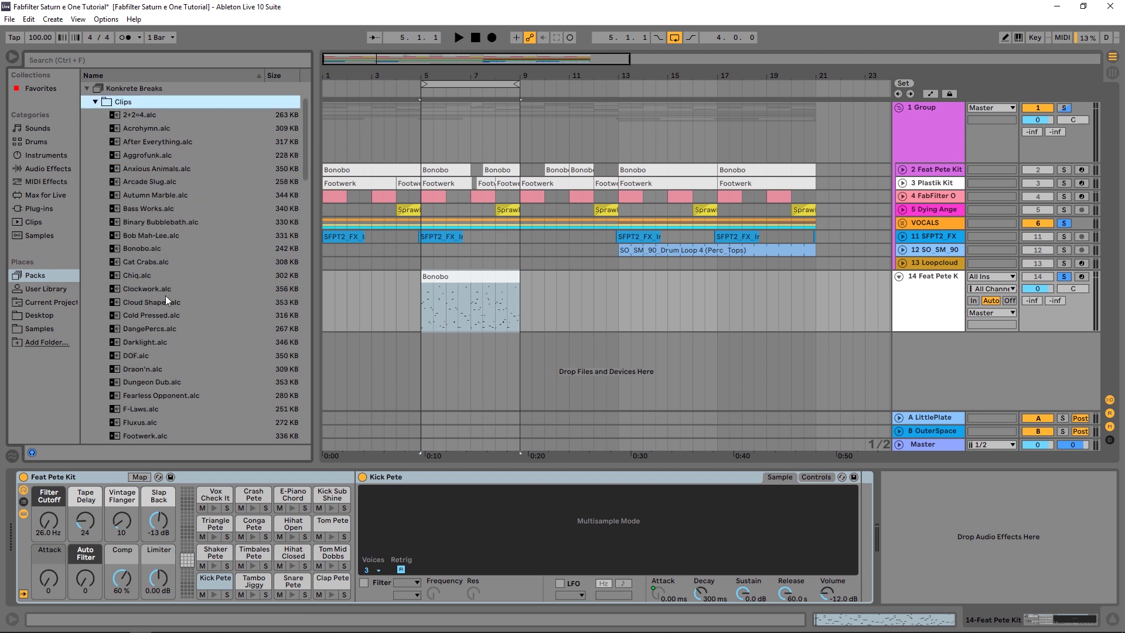
pyautogui.scroll(-4, 166, 296)
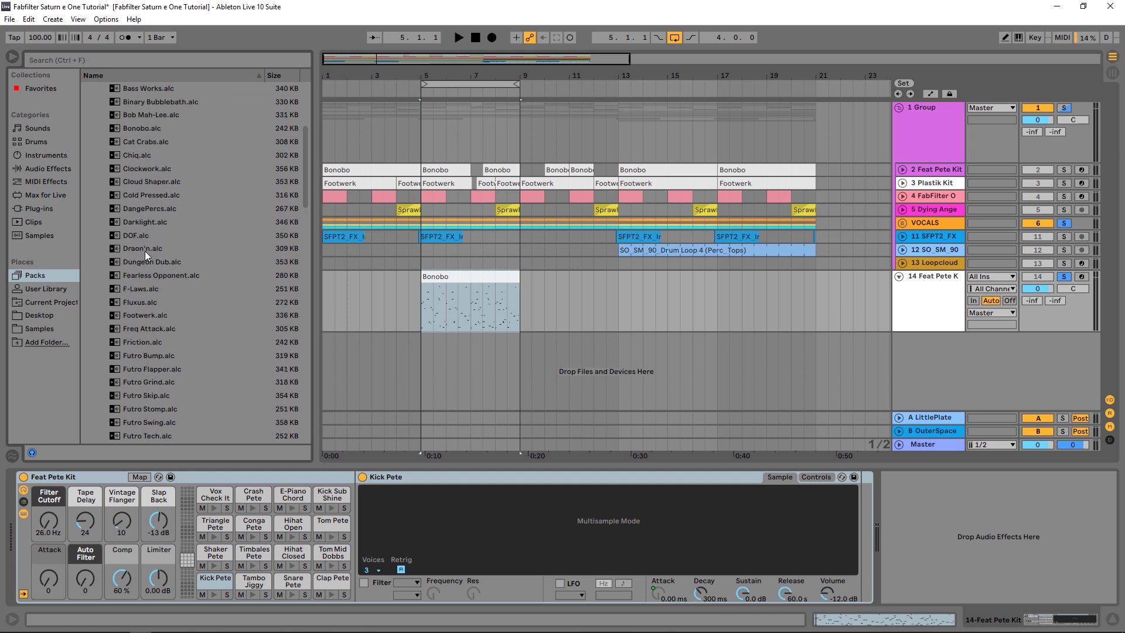
# Preview Cloud Shaper, Cold Pressed, DangePercs and Footwerk clips, then pick Footwerk
pyautogui.click(135, 181)
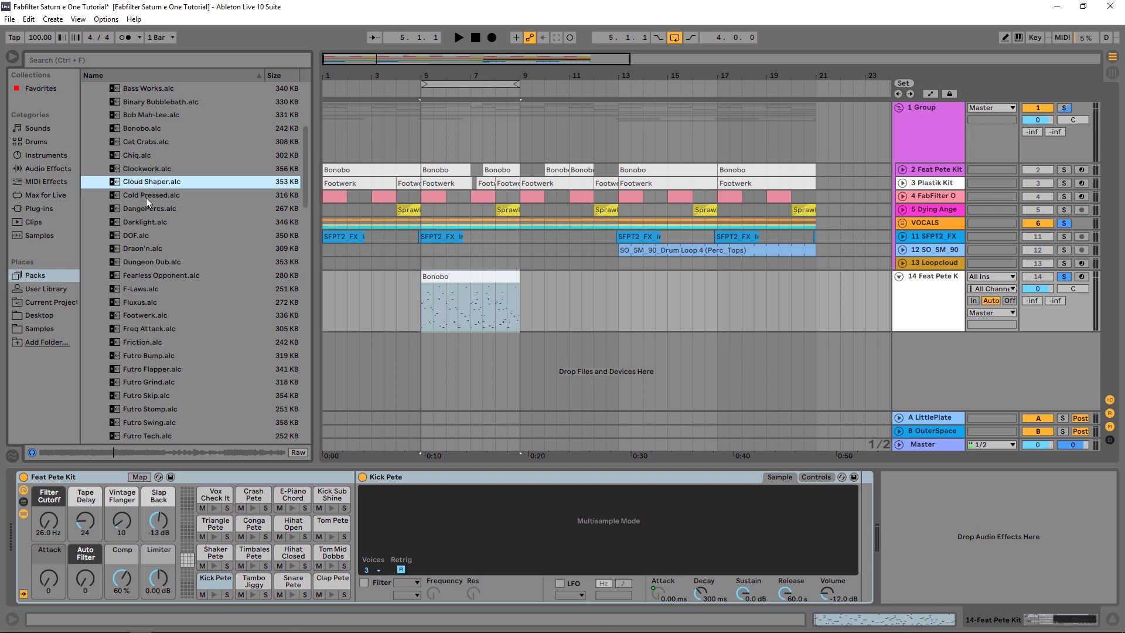
pyautogui.click(146, 196)
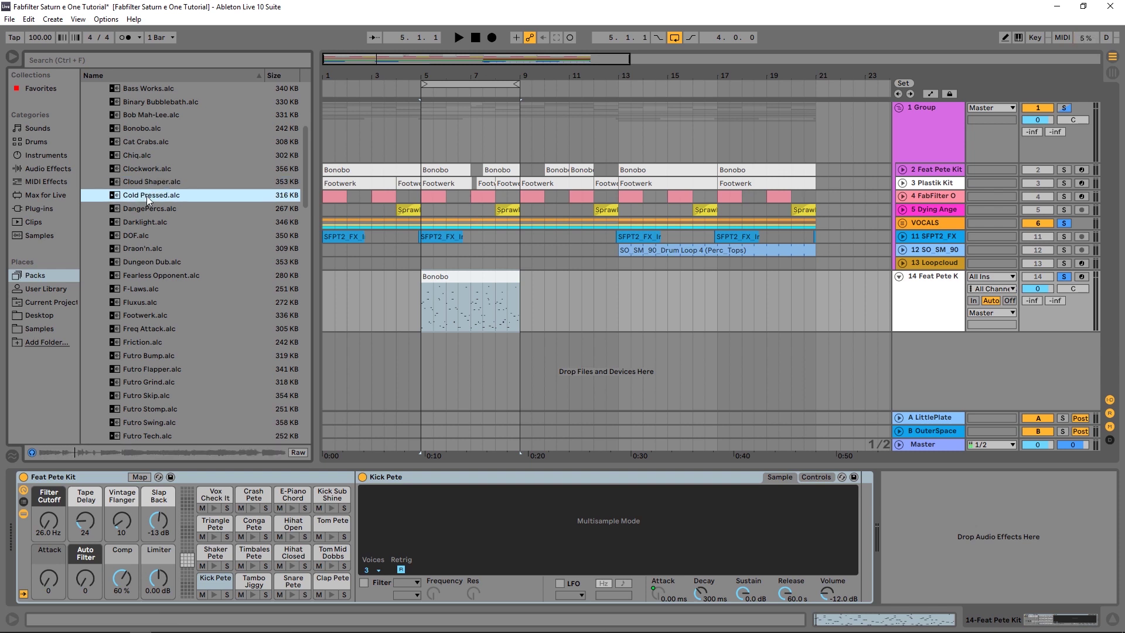
pyautogui.click(151, 210)
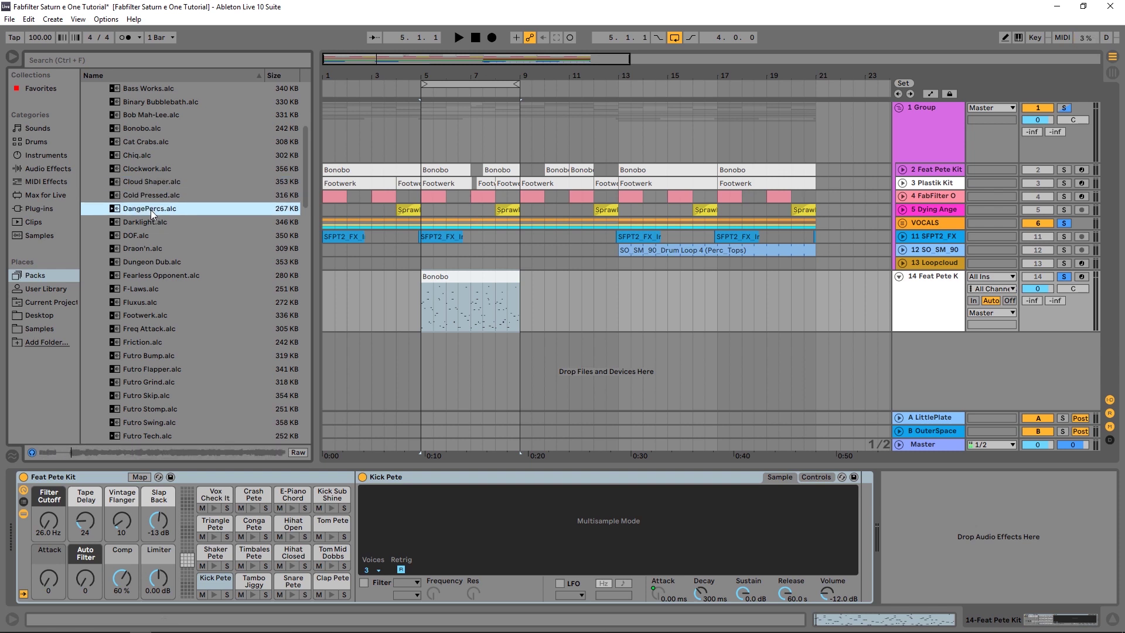
pyautogui.click(150, 314)
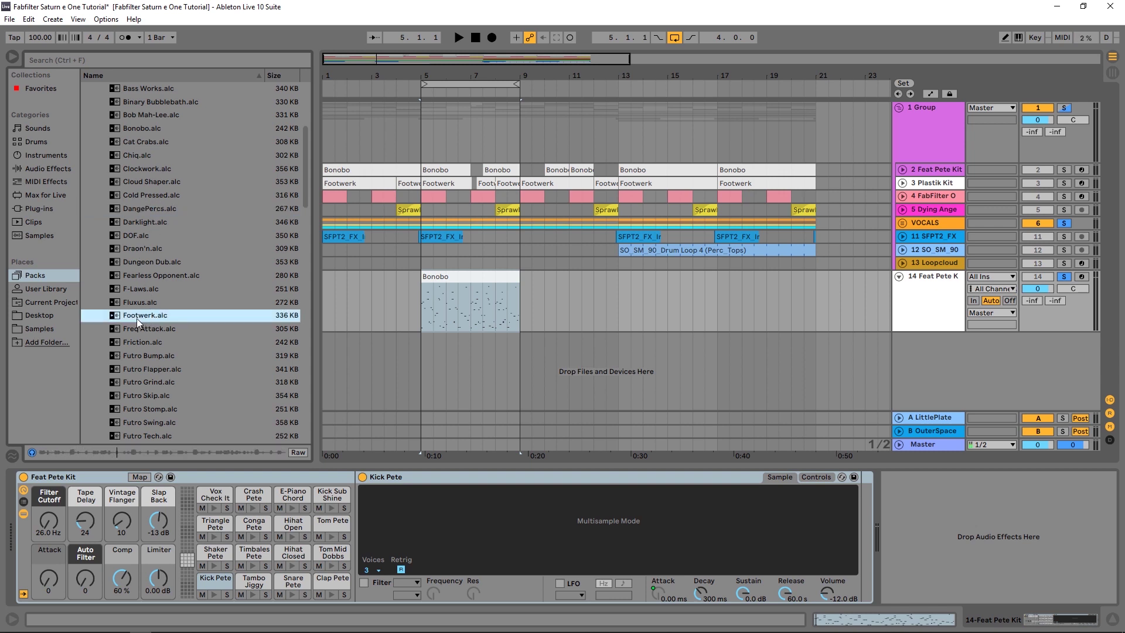
pyautogui.click(42, 279)
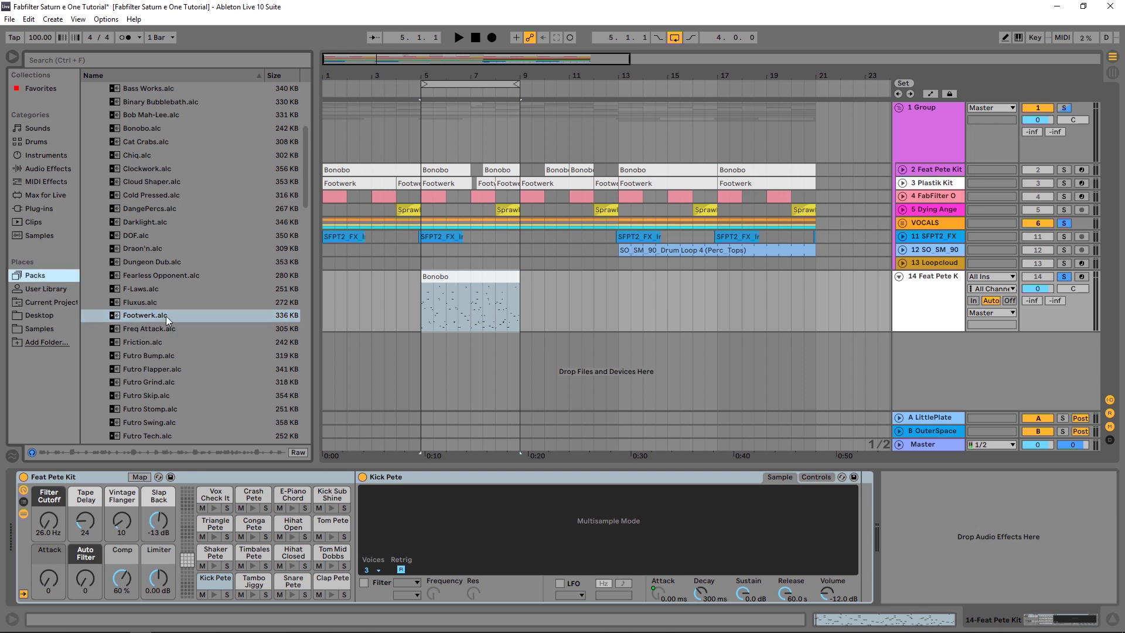
pyautogui.click(489, 306)
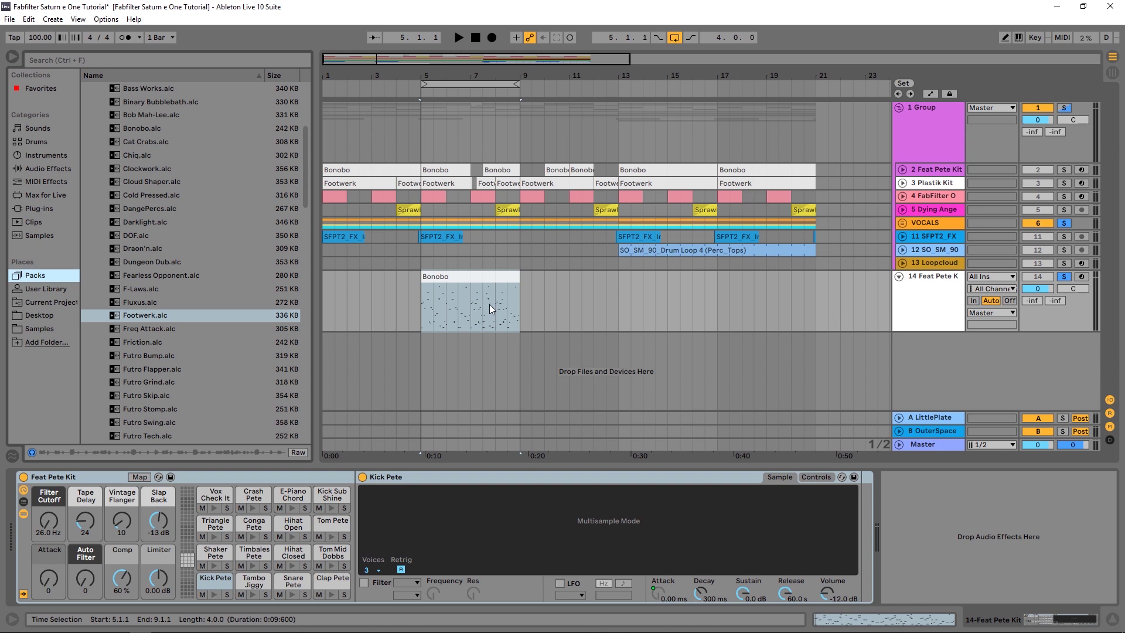
pyautogui.click(445, 291)
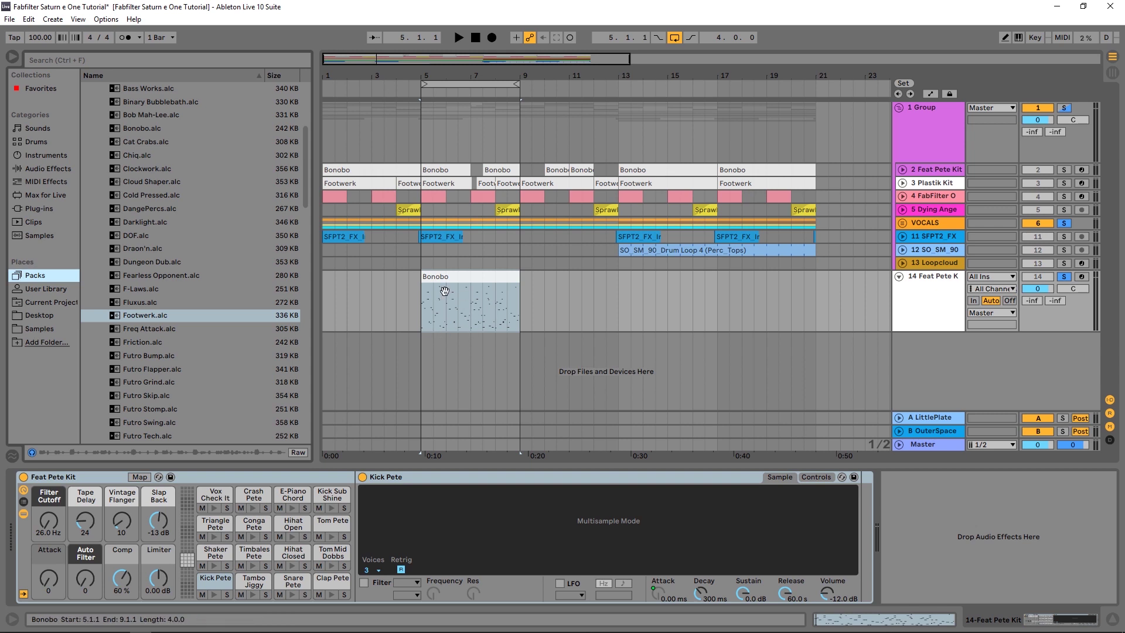
pyautogui.click(124, 316)
# Add Footwerk on new track 15 at bar 5 and play it soloed with track 14
pyautogui.moveTo(453, 353)
pyautogui.mouseDown()
pyautogui.moveTo(418, 353)
pyautogui.moveTo(463, 340)
pyautogui.mouseUp()
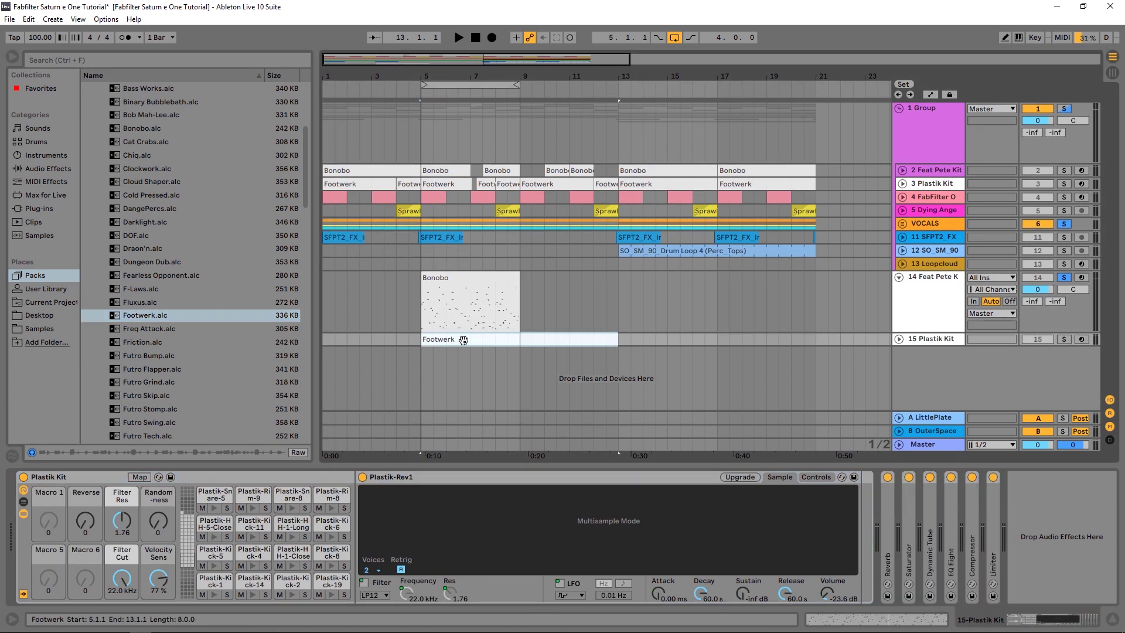
pyautogui.click(1067, 340)
pyautogui.press('space')
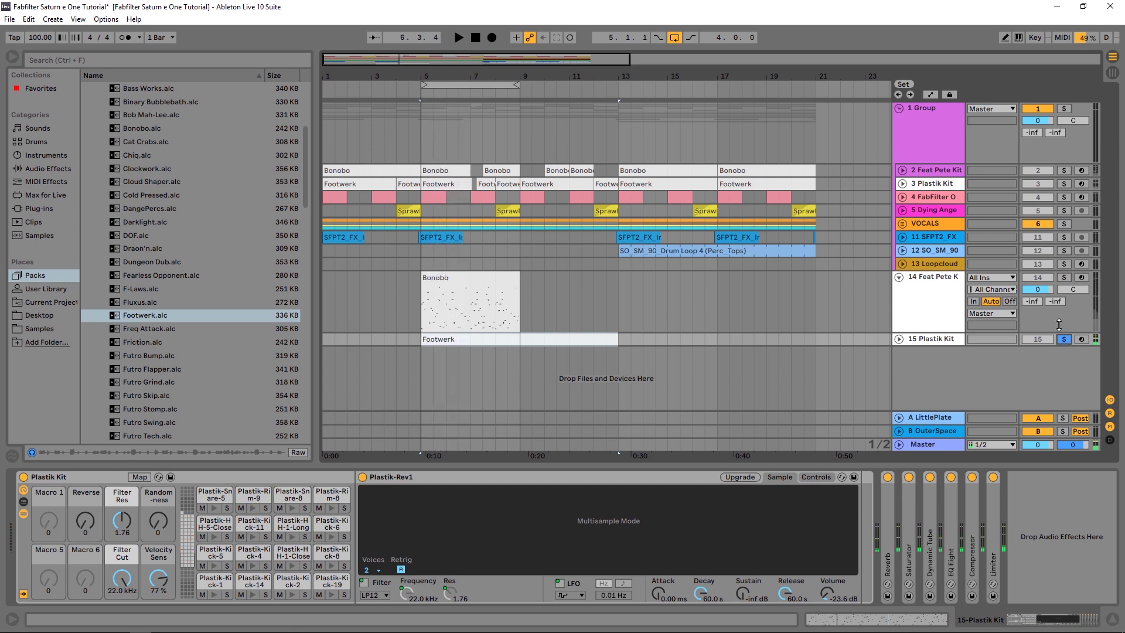
pyautogui.click(1065, 277)
pyautogui.press('space')
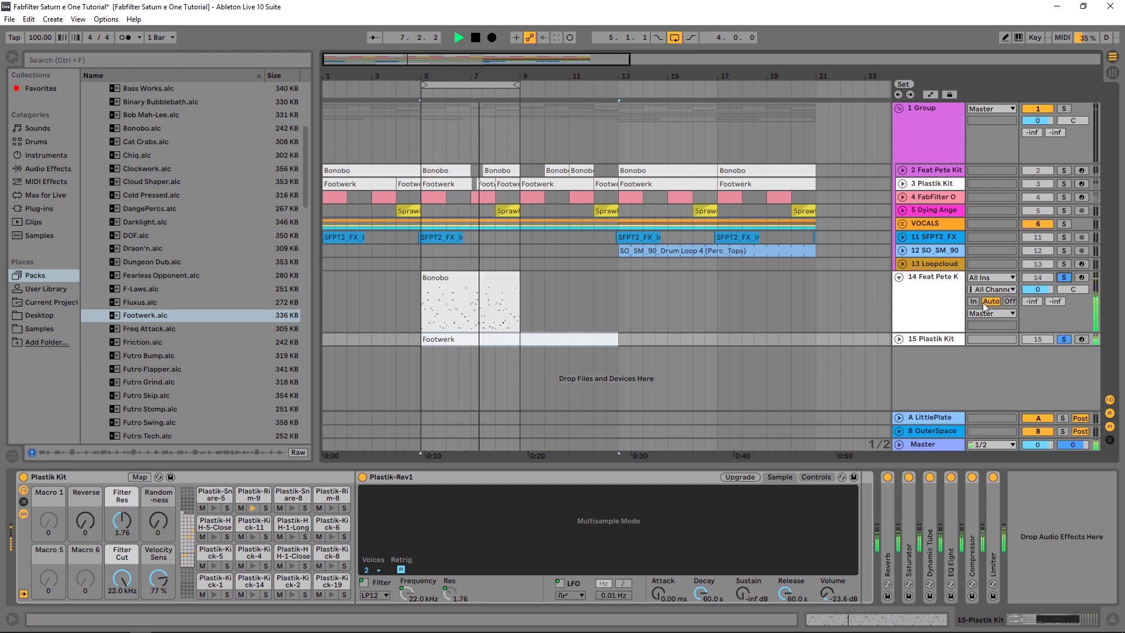
pyautogui.press('space')
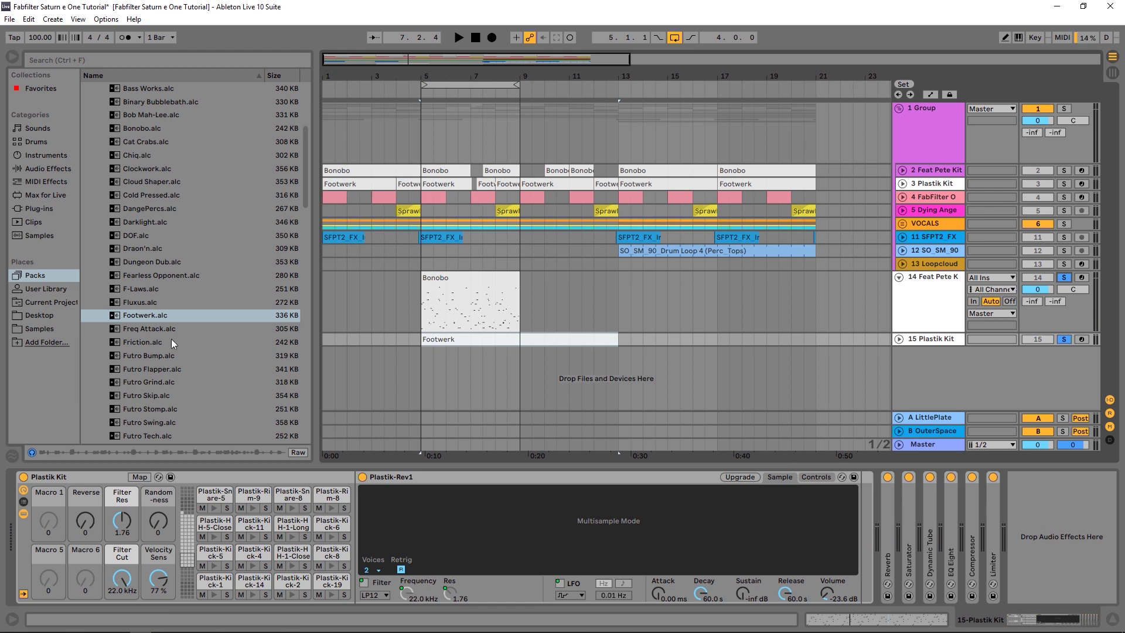
# Search the drum kits for 'pl' and select the Plastik Kit preset
pyautogui.click(20, 143)
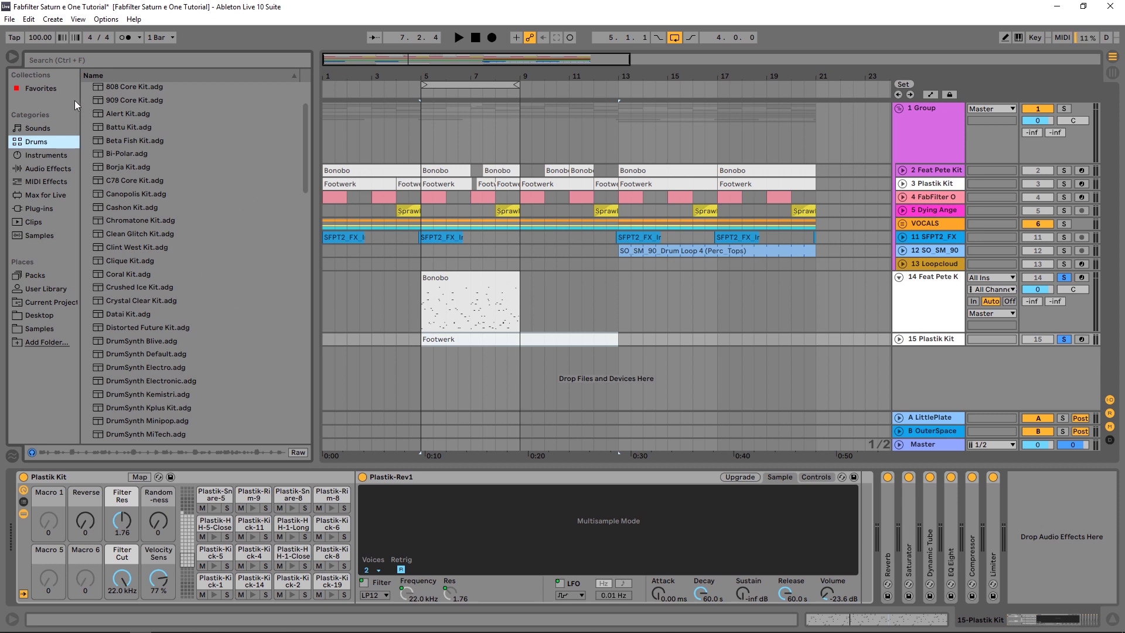
pyautogui.click(62, 65)
pyautogui.write('pl')
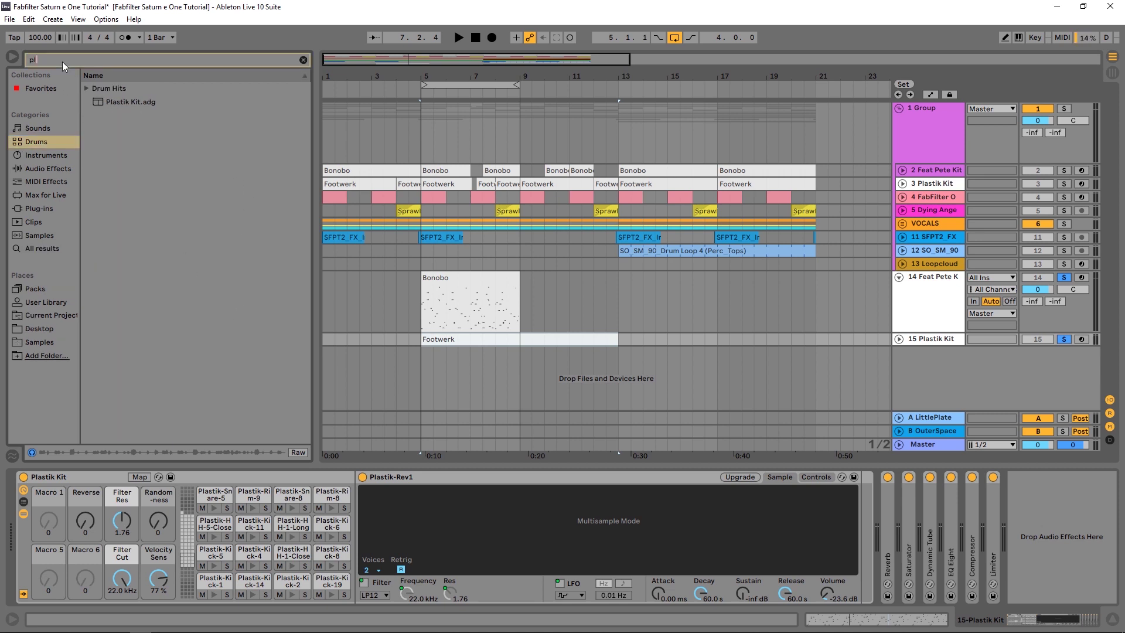
pyautogui.click(100, 102)
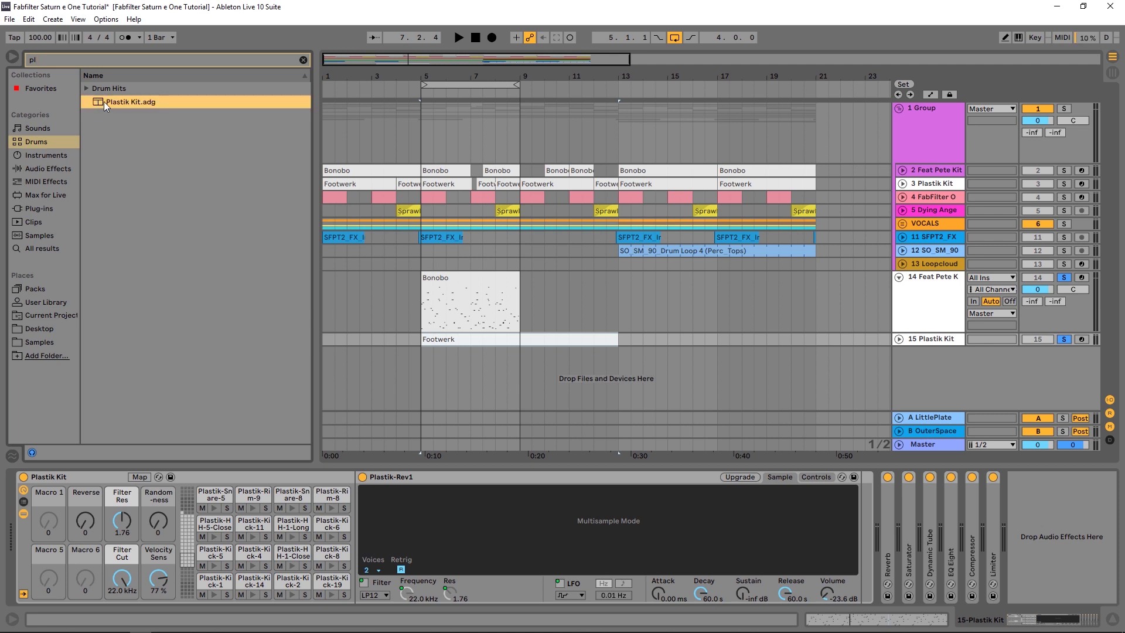
pyautogui.click(51, 475)
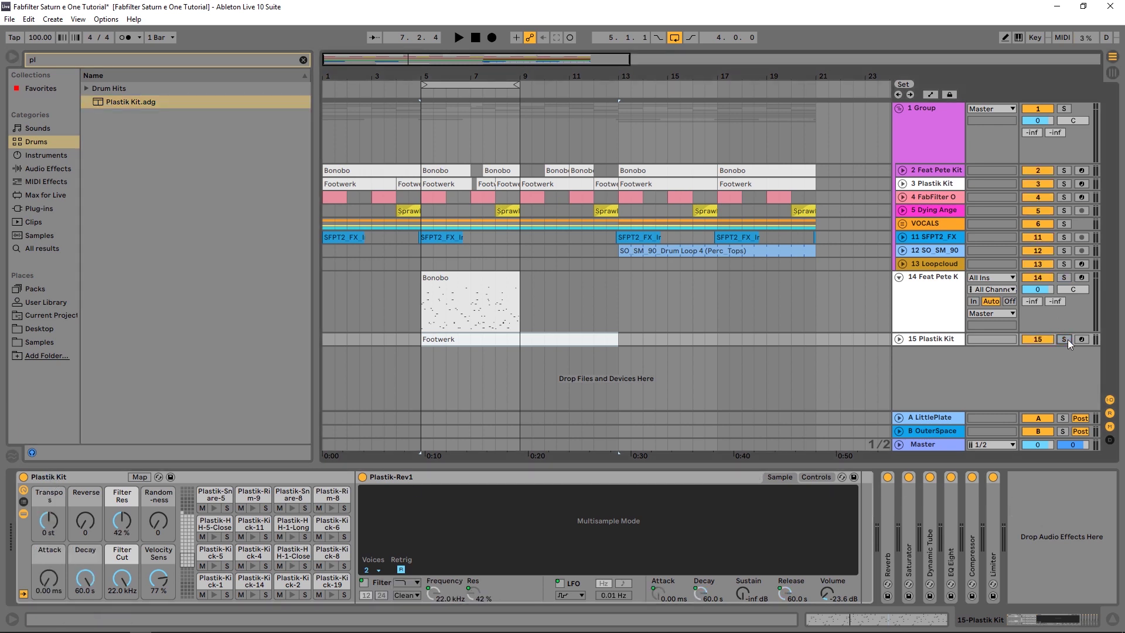
# Play the Footwerk beat, then solo Feat Pete Kit too and replay from bar 5
pyautogui.press('space')
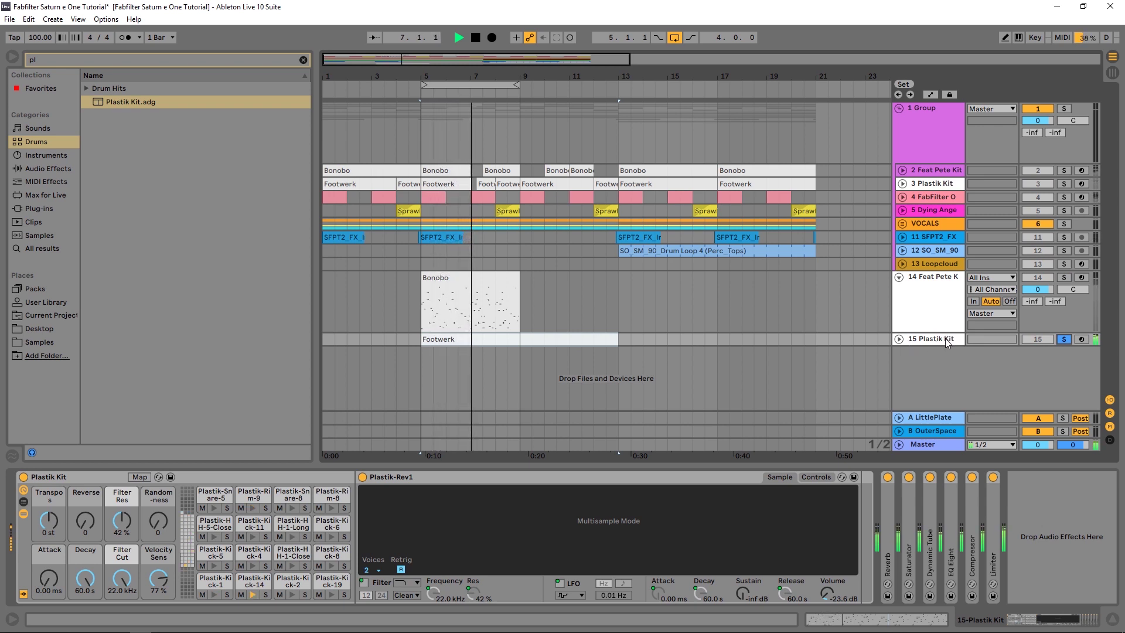
pyautogui.press('space')
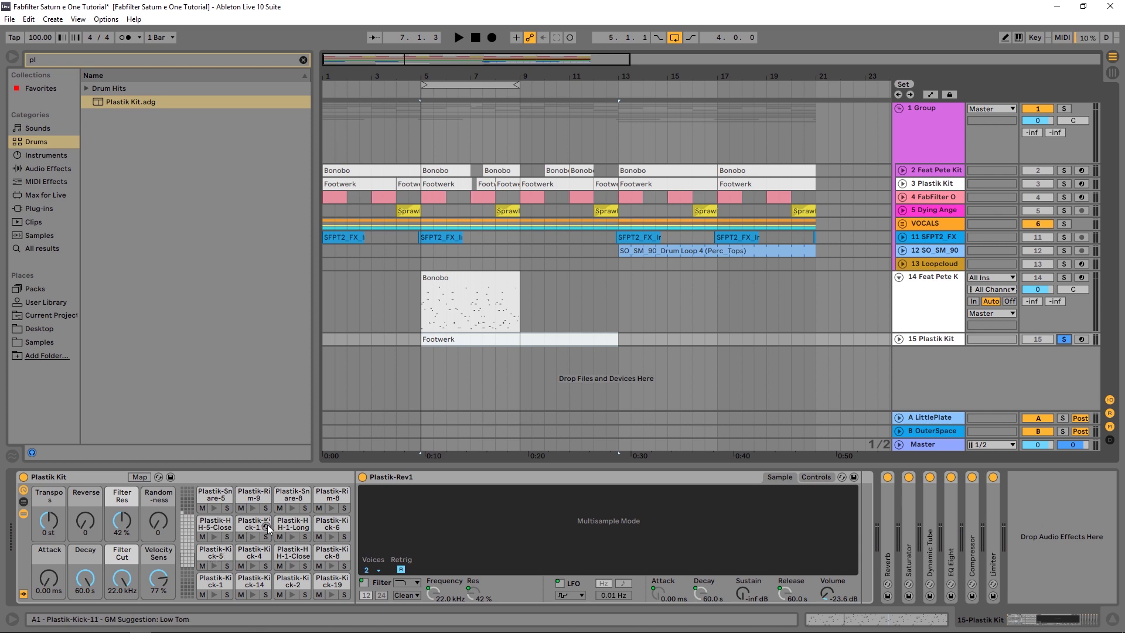
pyautogui.click(1064, 276)
pyautogui.press('space')
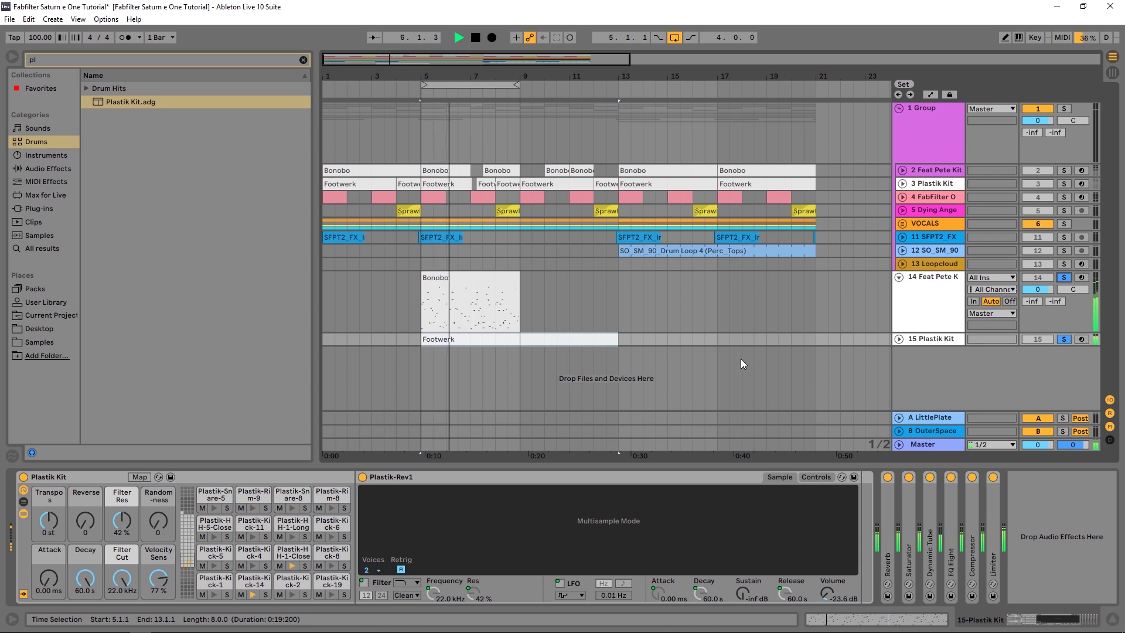
# Expand the Plastik Kit track and open the Bonobo clip's notes in the piano roll
pyautogui.click(898, 338)
pyautogui.click(920, 307)
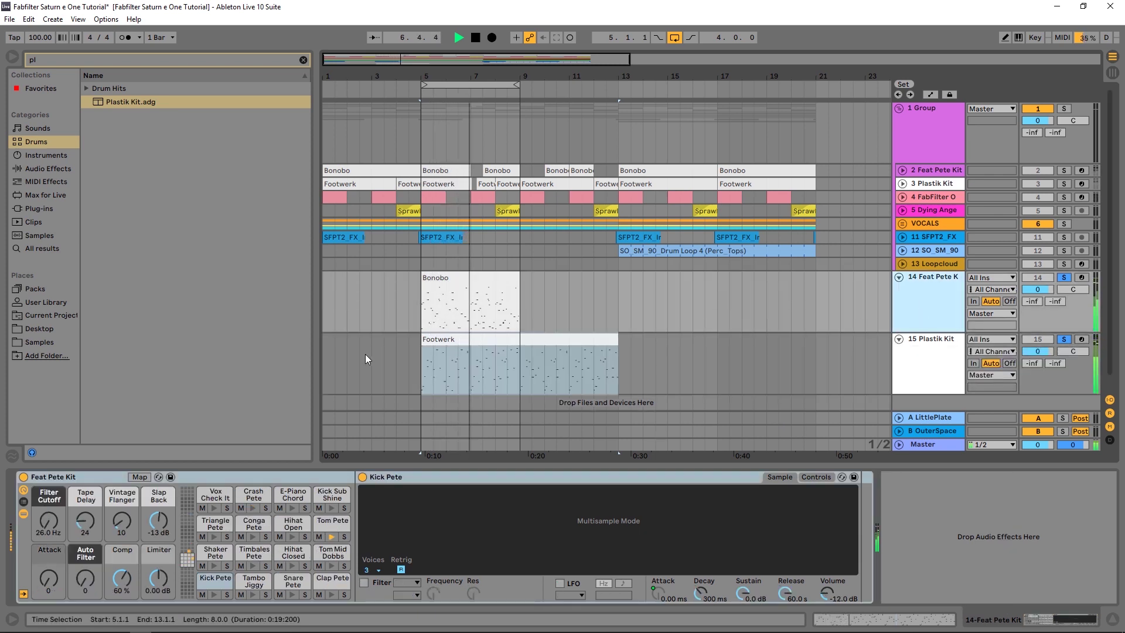
pyautogui.doubleClick(456, 282)
pyautogui.scroll(-4, 255, 537)
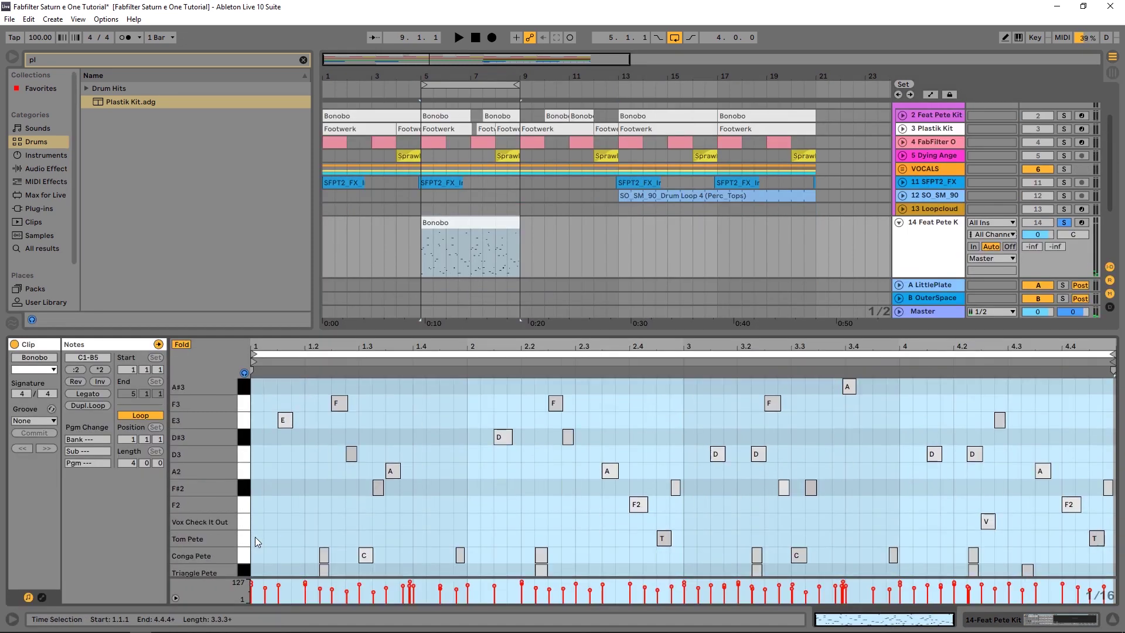
pyautogui.scroll(3, 255, 538)
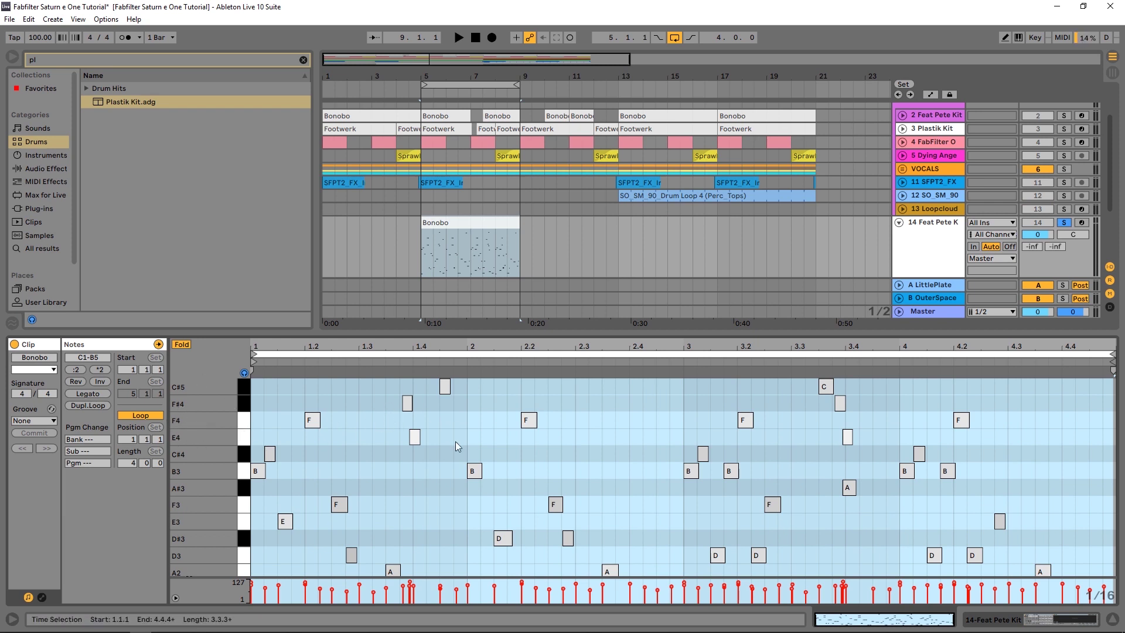
pyautogui.scroll(-4, 321, 544)
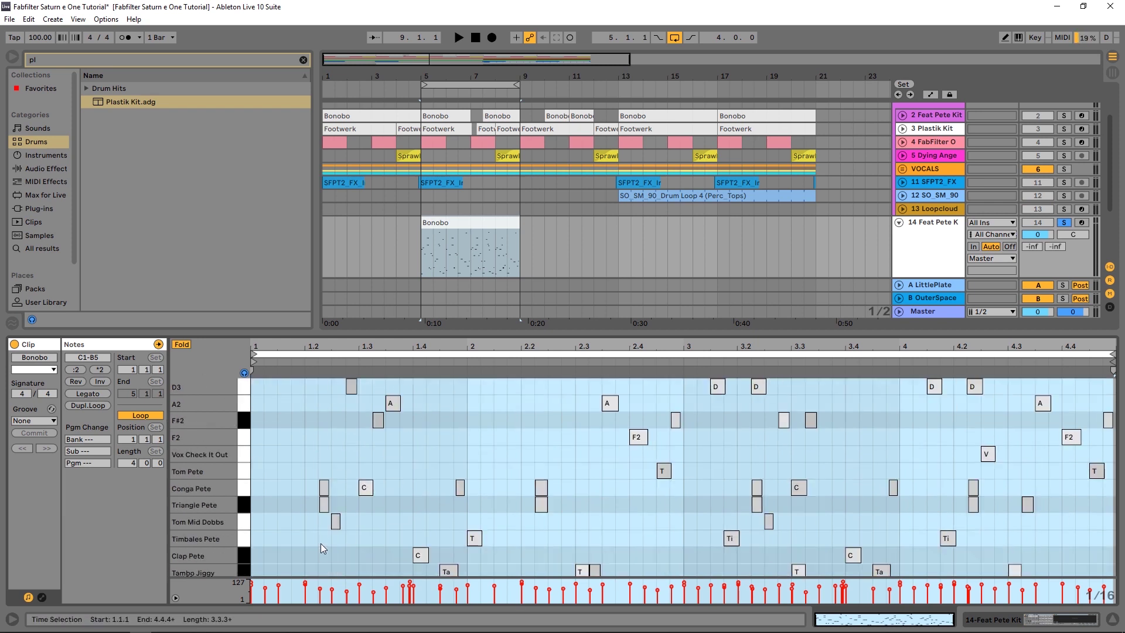
pyautogui.scroll(-1, 191, 439)
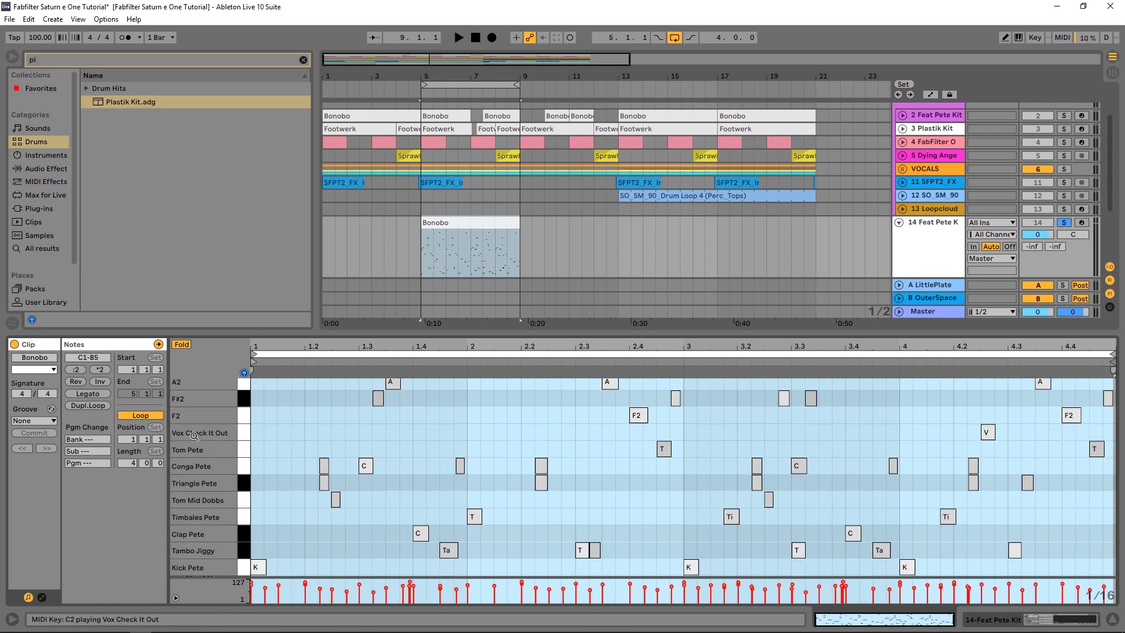
# Remove all Kick Pete notes from the Bonobo clip and play back the result
pyautogui.click(242, 569)
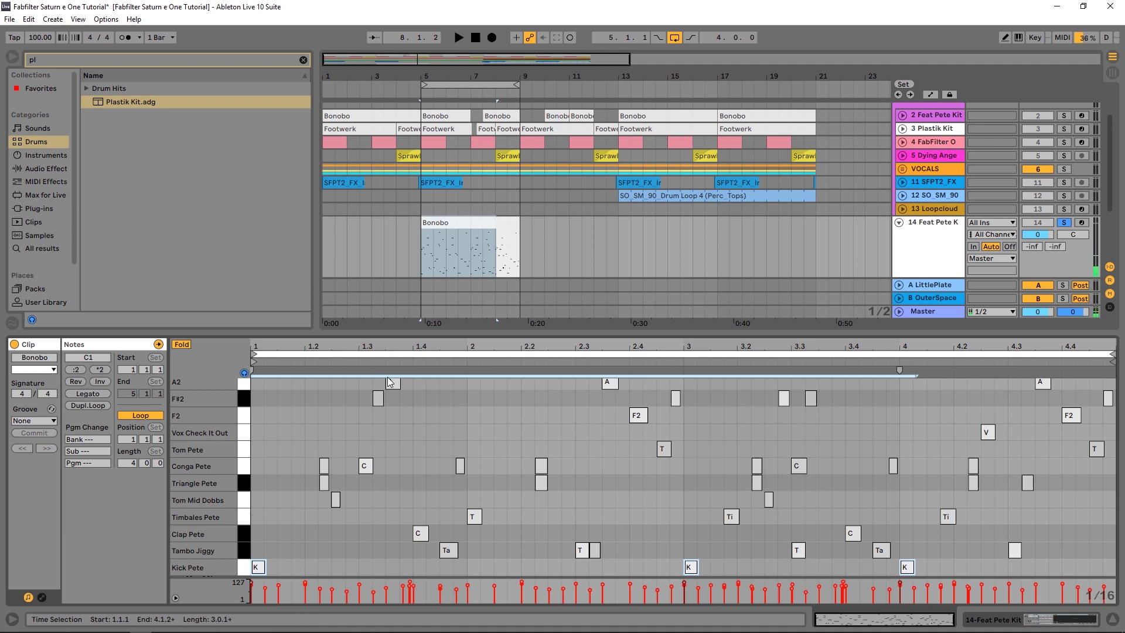
pyautogui.click(439, 280)
pyautogui.hotkey('ctrl', 'v')
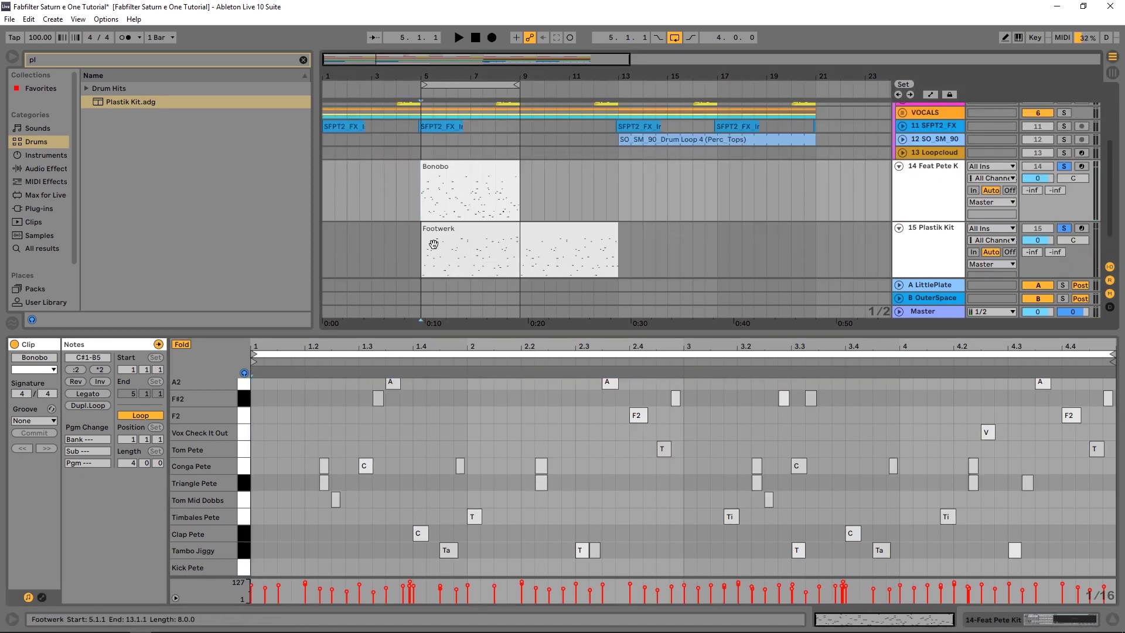
pyautogui.press('space')
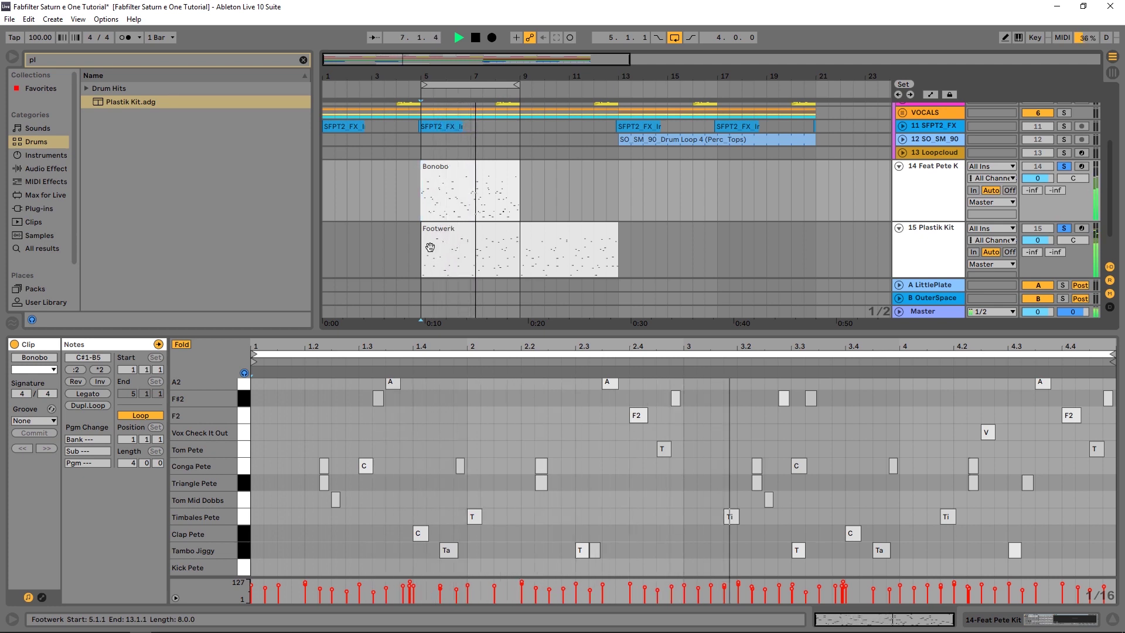
pyautogui.press('space')
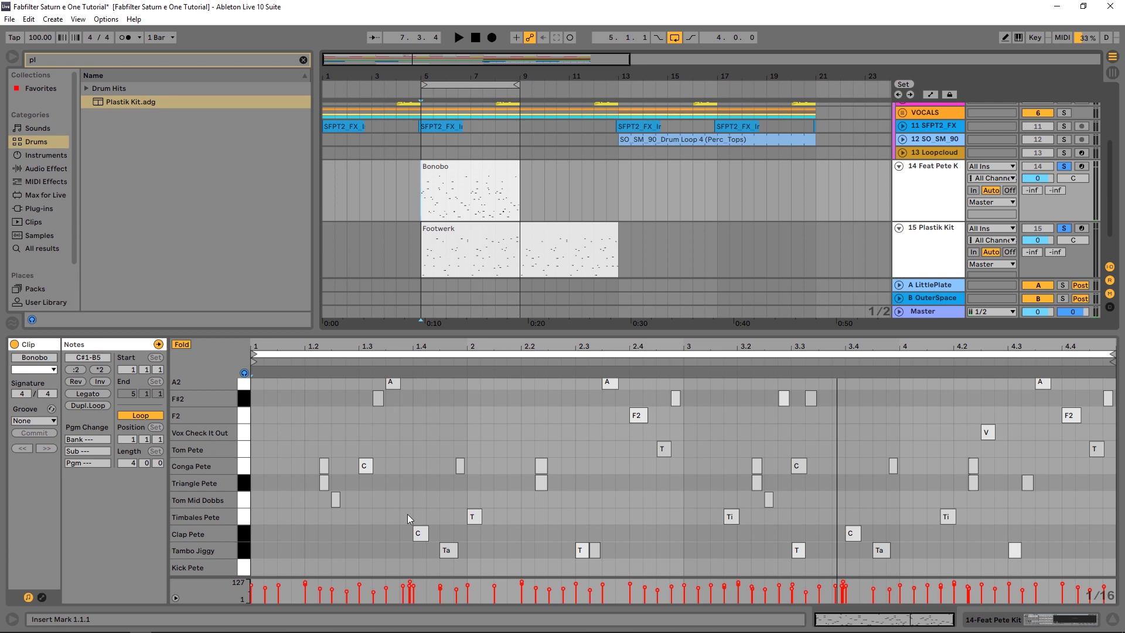
# Remove the temporary kit tracks 14 and 15 from the arrangement
pyautogui.scroll(3, 936, 238)
pyautogui.scroll(-5, 936, 238)
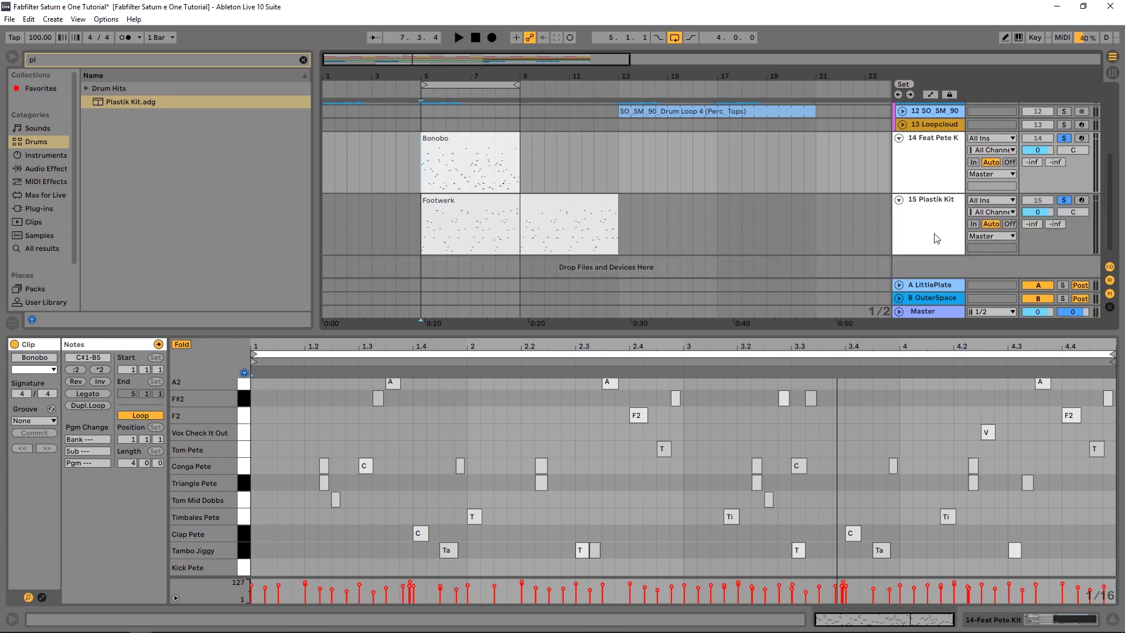
pyautogui.scroll(5, 936, 238)
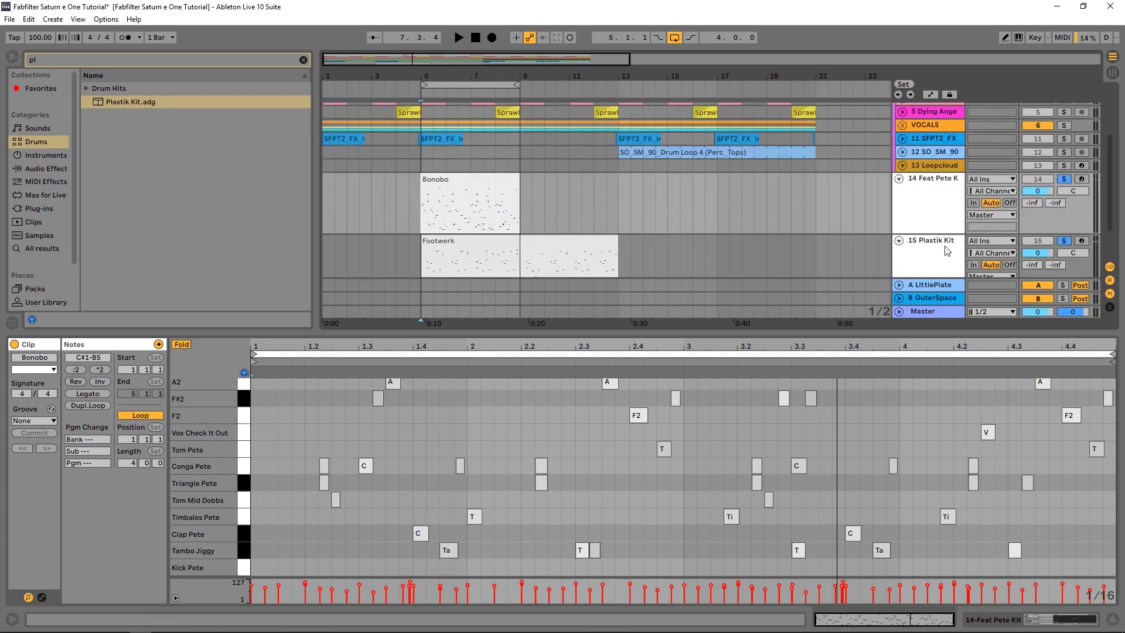
pyautogui.click(936, 206)
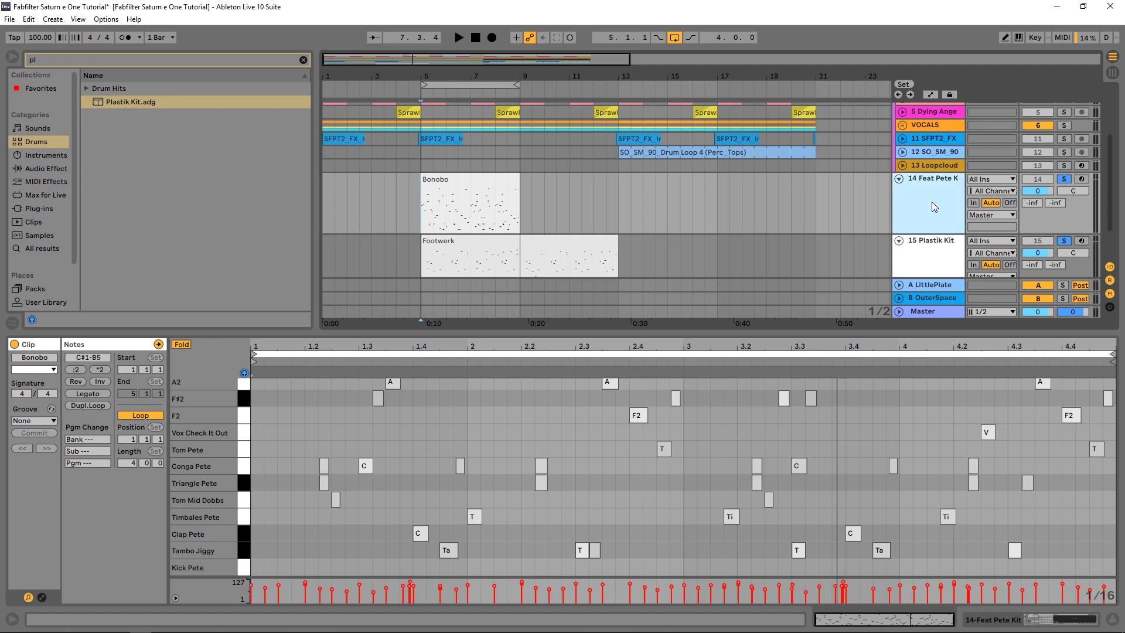
pyautogui.press('Delete')
pyautogui.hotkey('ctrl', 'z')
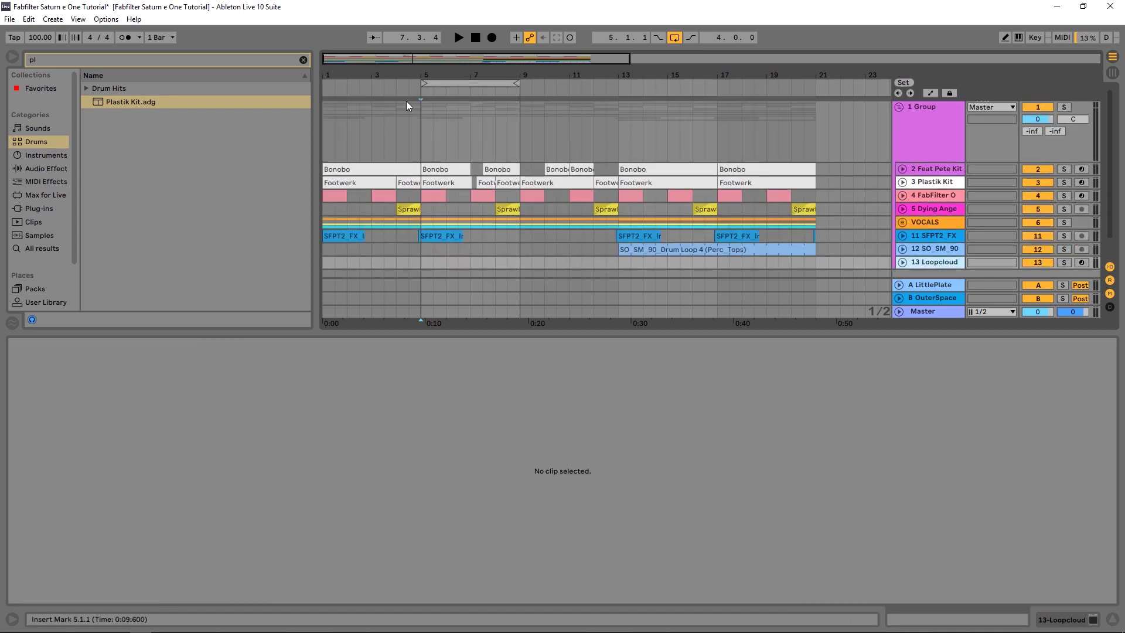
pyautogui.click(444, 84)
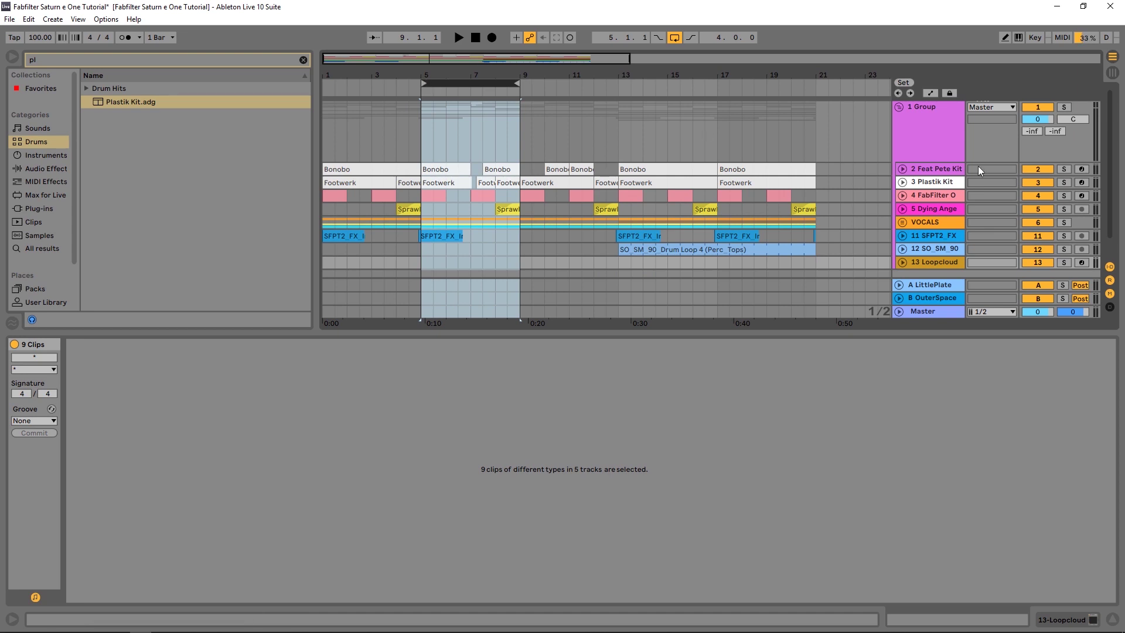
# Solo Feat Pete Kit and Plastik Kit, loop bars 1–5, and play them back once
pyautogui.click(937, 169)
pyautogui.click(937, 182)
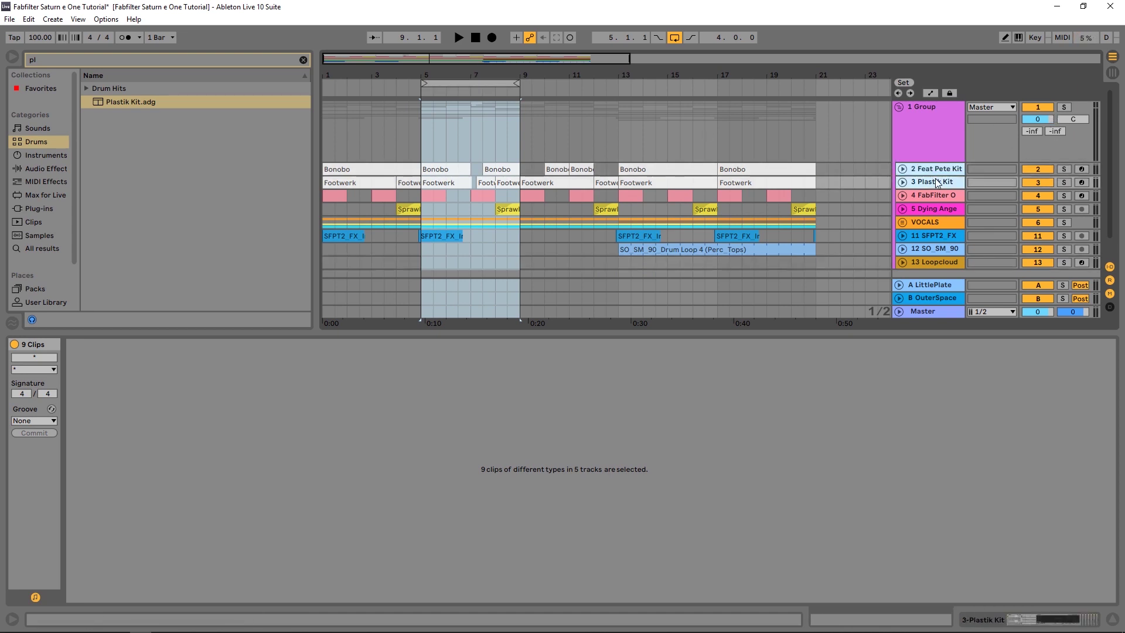
pyautogui.click(1065, 169)
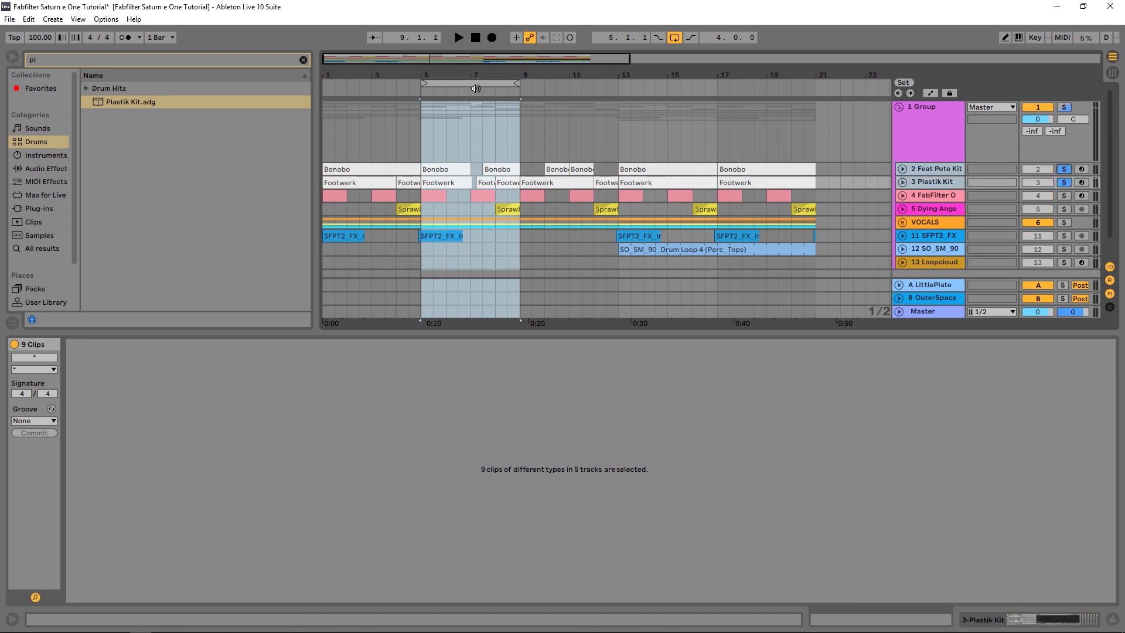
pyautogui.moveTo(474, 88); pyautogui.dragTo(306, 85)
pyautogui.press('space')
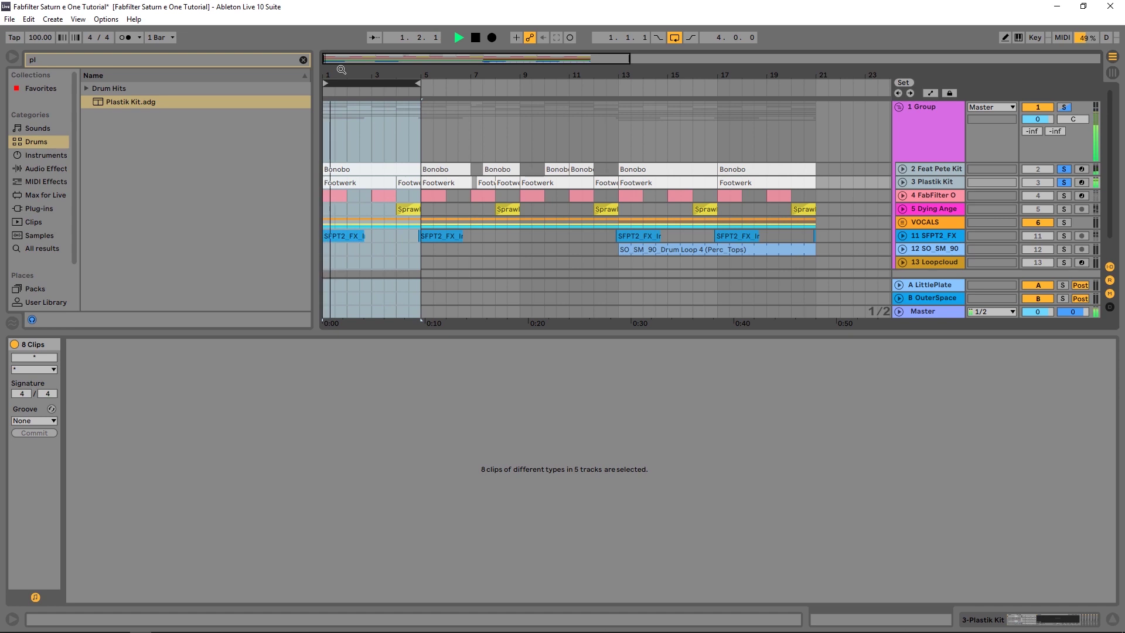
pyautogui.press('space')
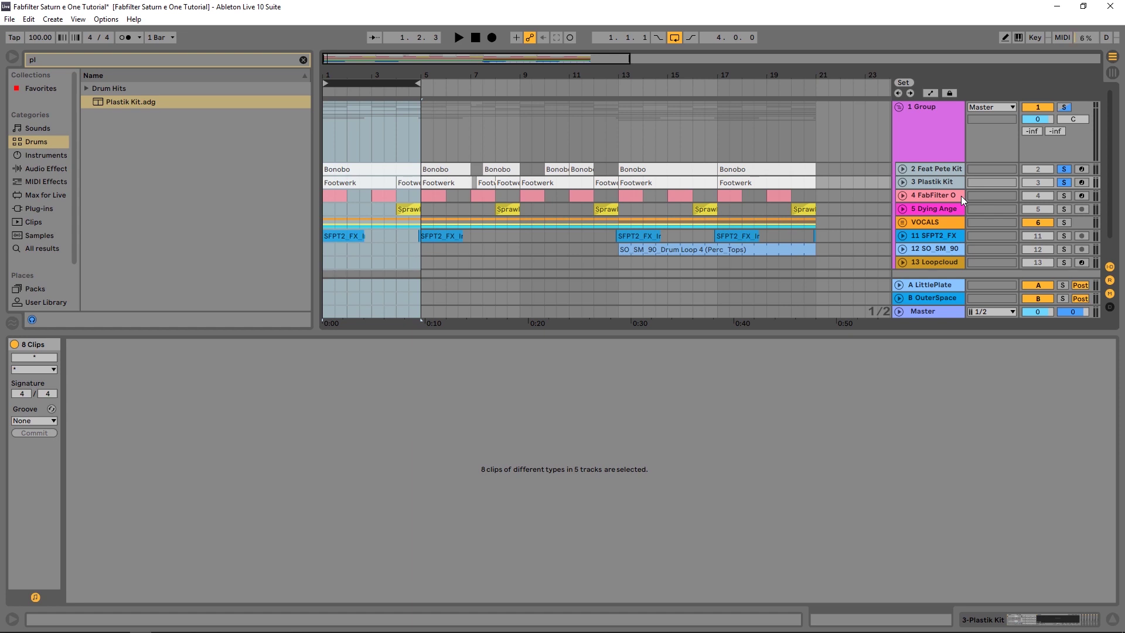
# Unsolo both kits, expand their lanes, and show the Bonobo clip and Feat Pete Kit devices
pyautogui.click(1064, 175)
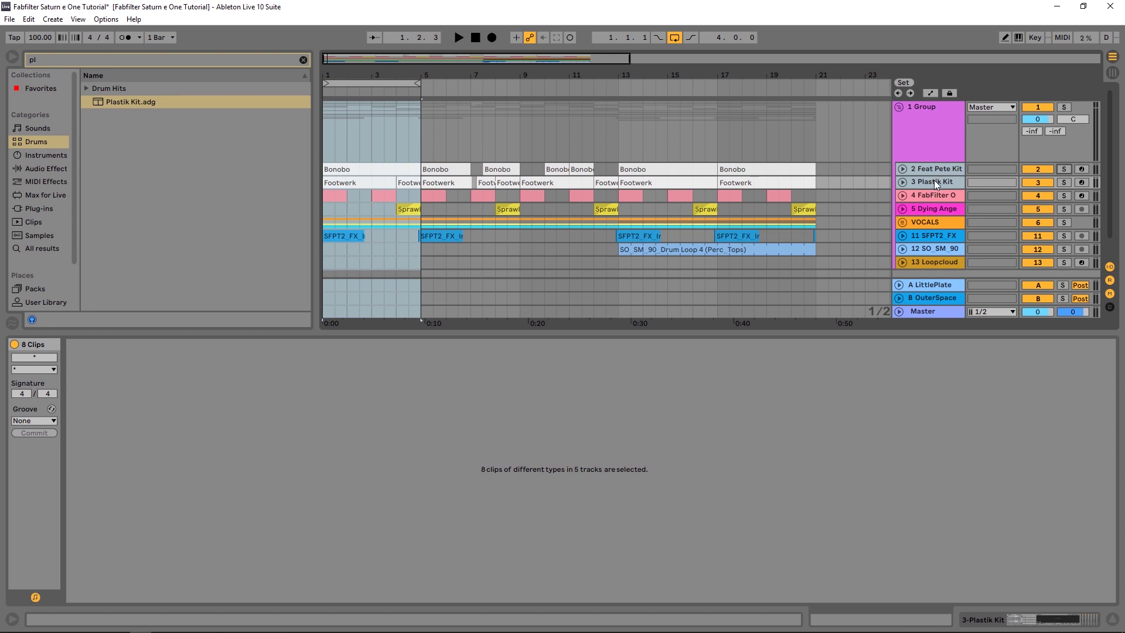
pyautogui.keyDown('alt'); pyautogui.click(902, 179); pyautogui.keyUp('alt')
pyautogui.click(640, 193)
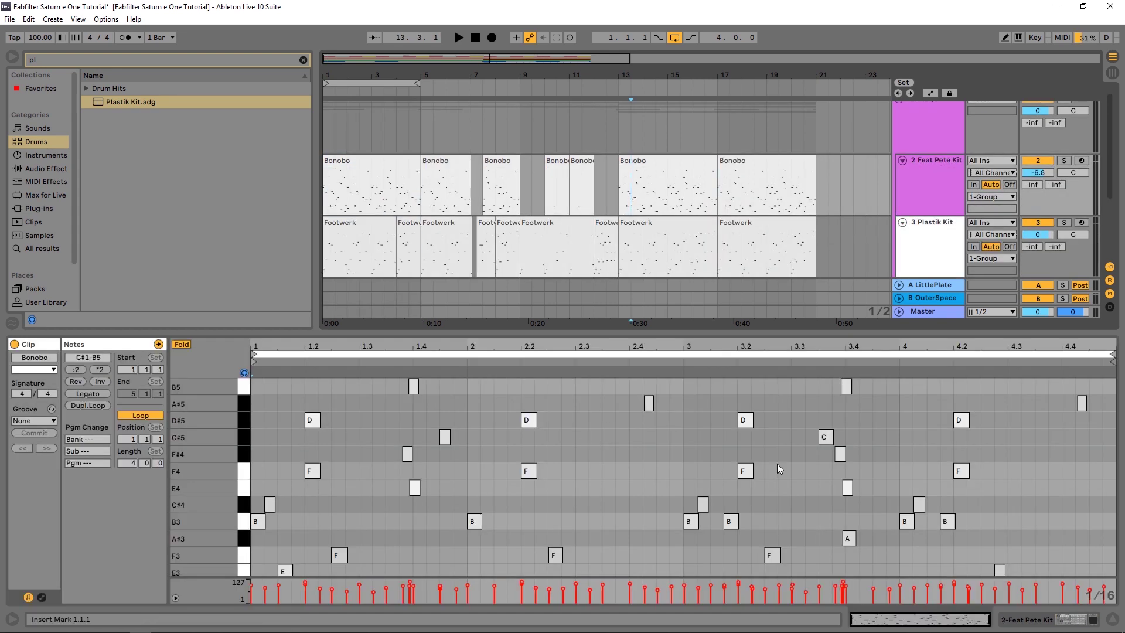
pyautogui.click(1042, 620)
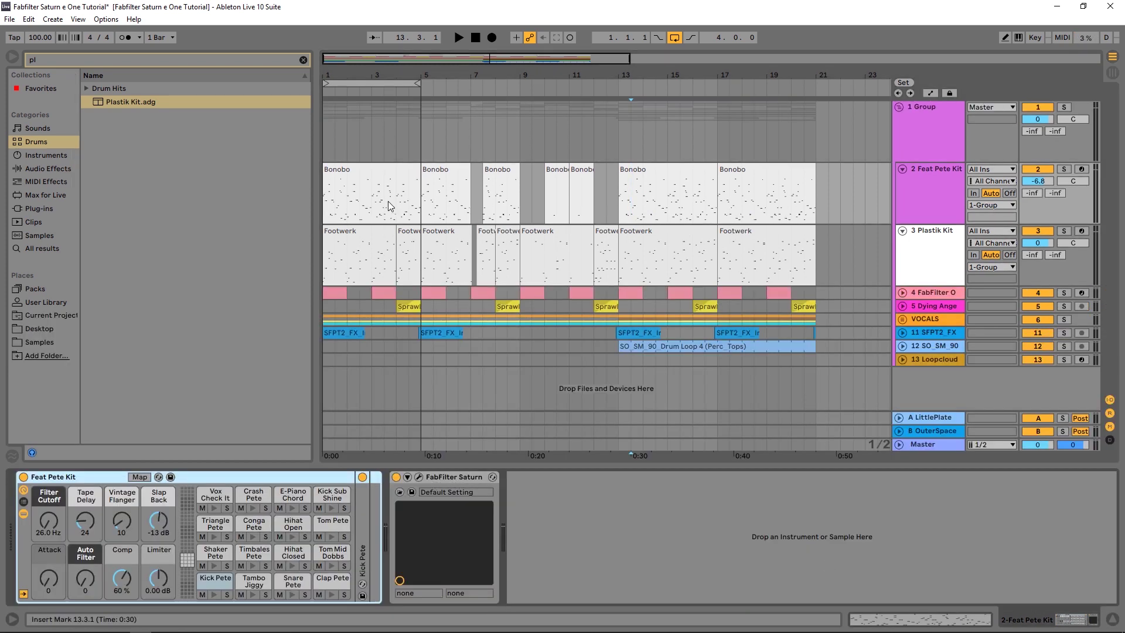
# Audition the FabFilter O track soloed with the Plastik Kit, checking SFPT2_FX's effects
pyautogui.click(849, 333)
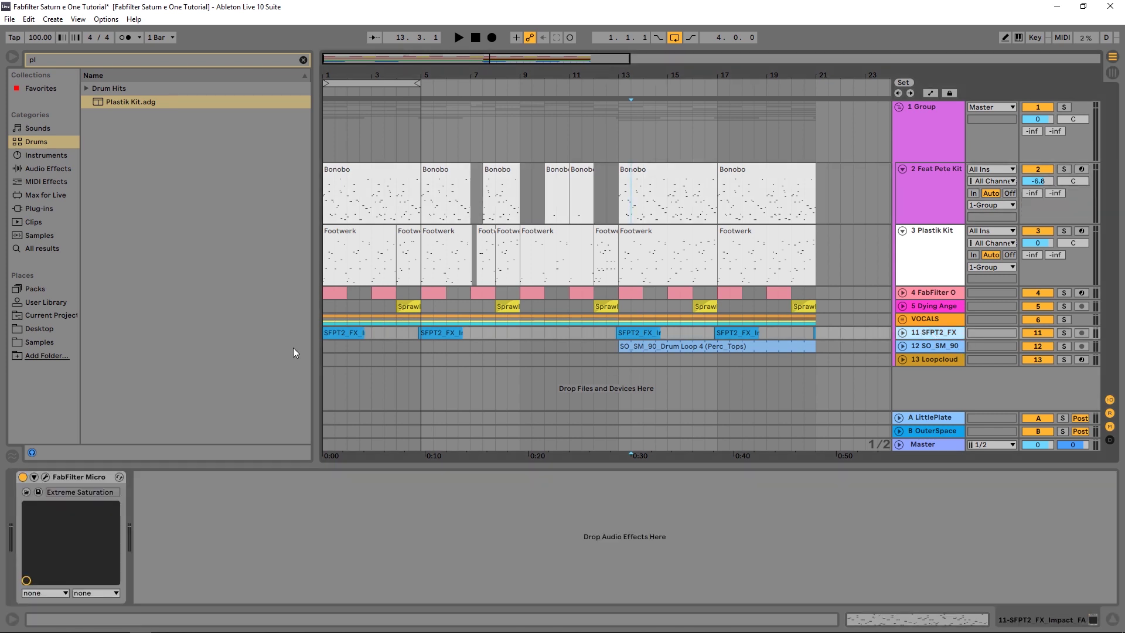
pyautogui.click(1064, 292)
pyautogui.press('space')
pyautogui.press('space')
pyautogui.click(1064, 231)
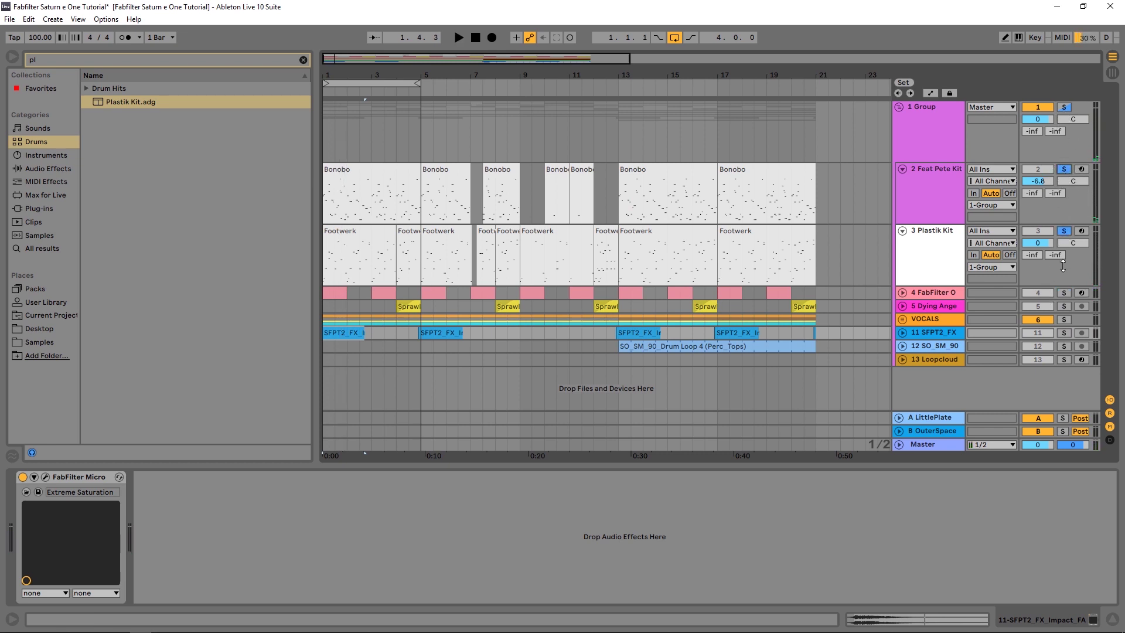
pyautogui.click(1064, 293)
pyautogui.press('space')
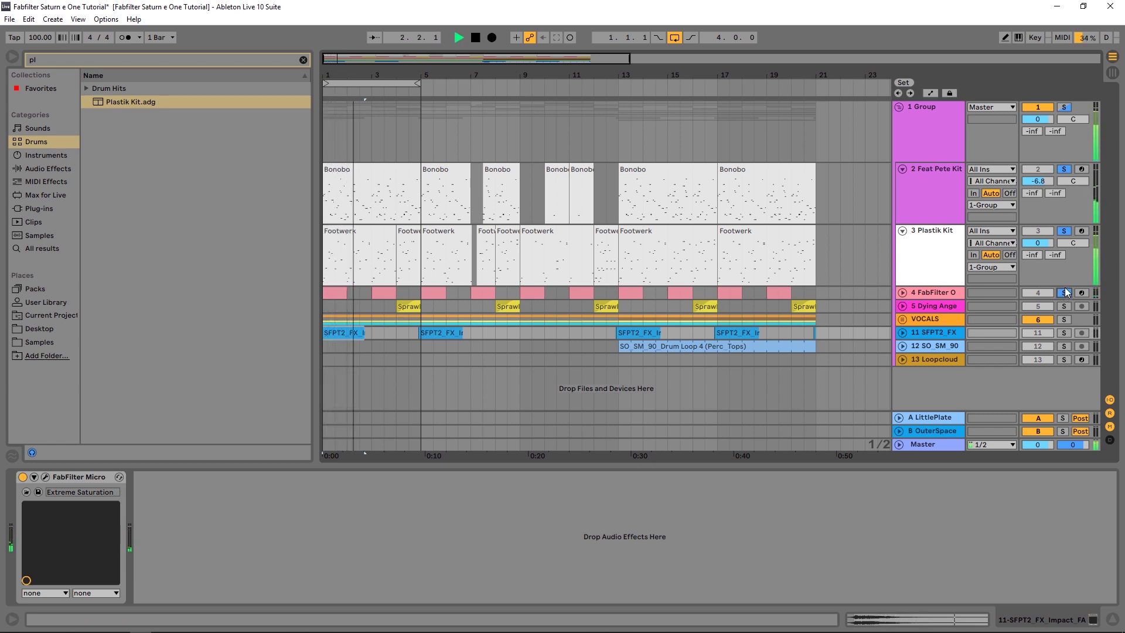
pyautogui.press('space')
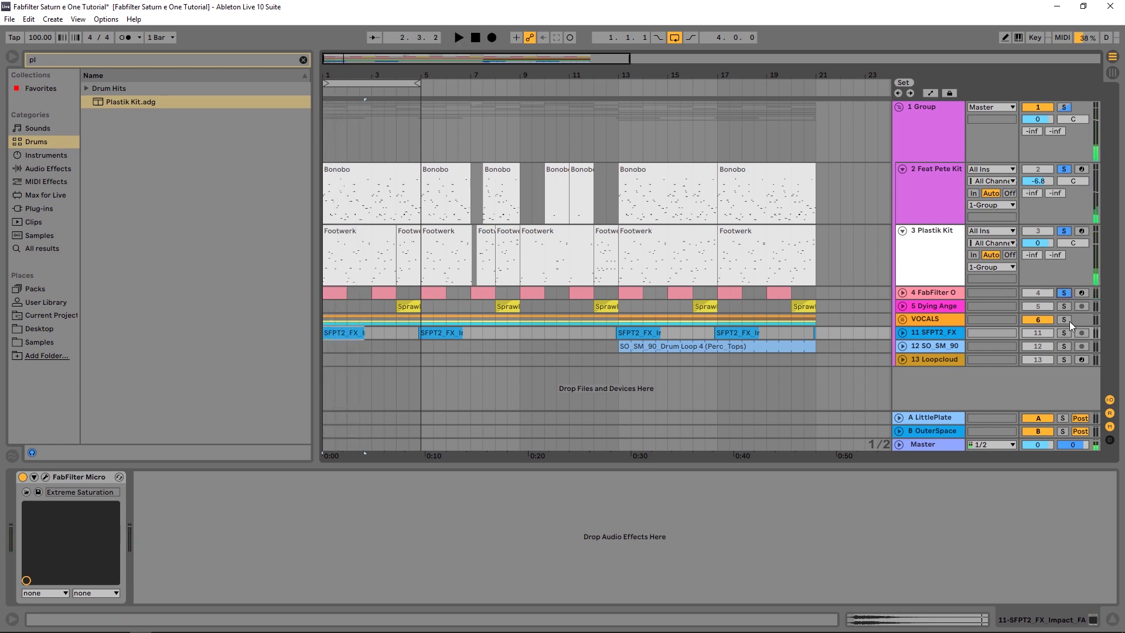
# Add VOCALS to the solo, play from the bar 5–9 loop, then switch looping off
pyautogui.click(1069, 322)
pyautogui.moveTo(379, 83); pyautogui.dragTo(478, 85)
pyautogui.press('space')
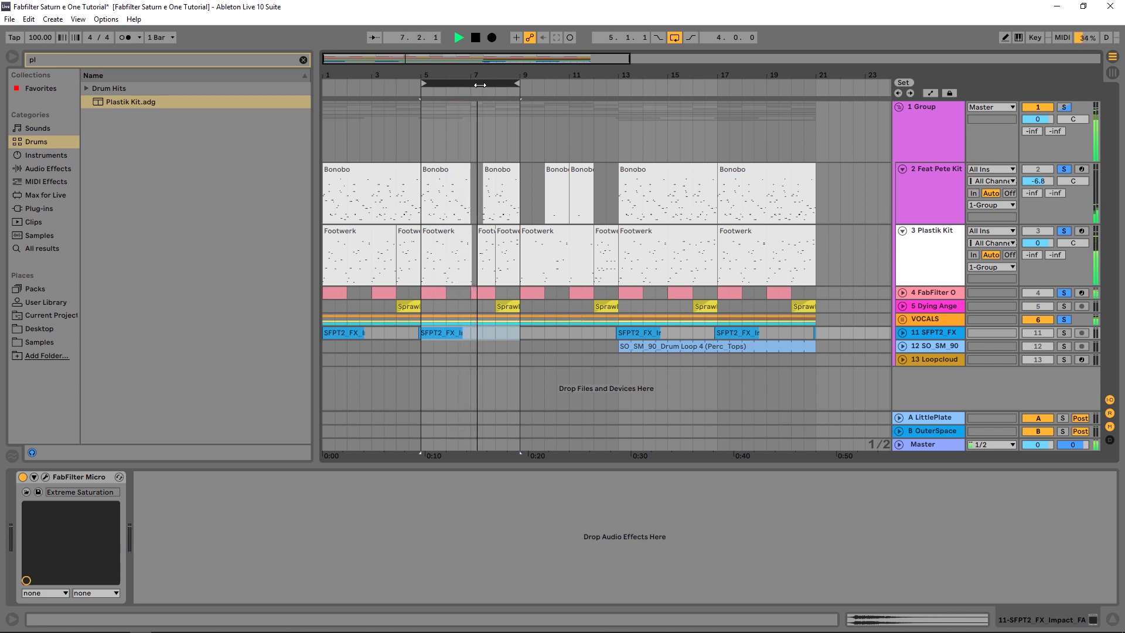
pyautogui.click(671, 39)
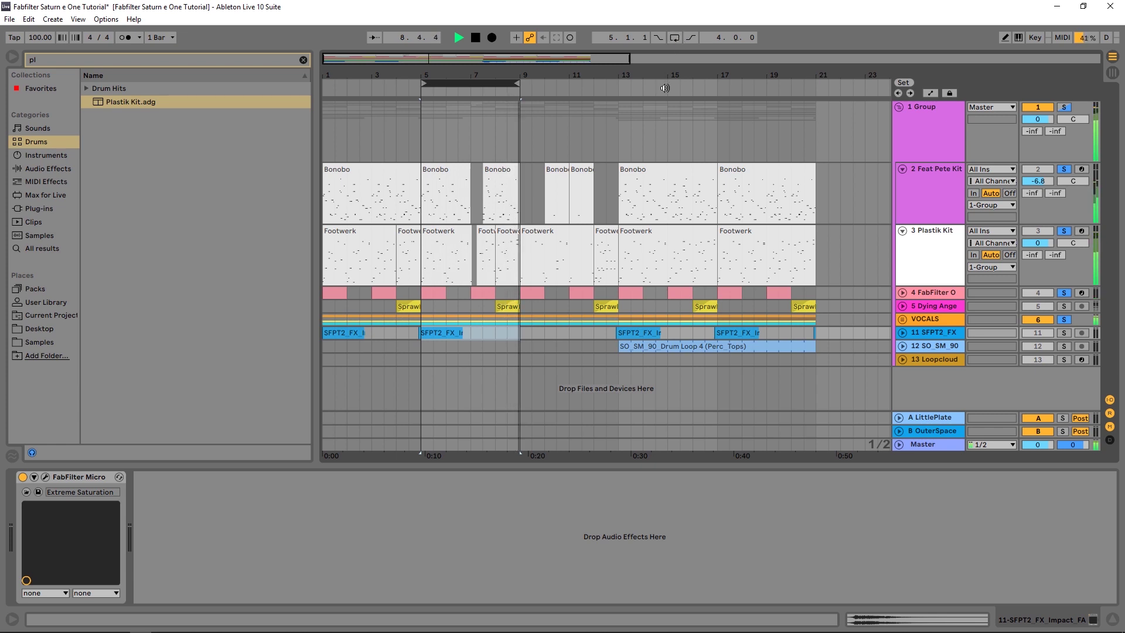